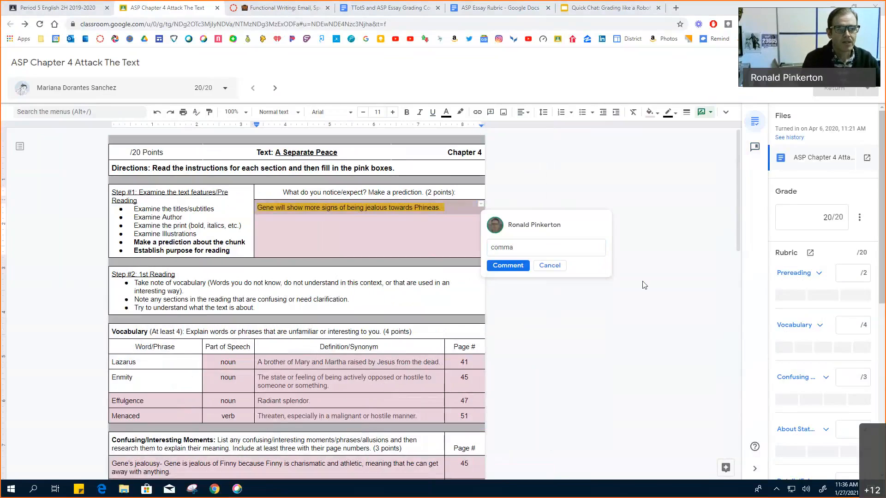
Post the drafted "comma" comment on the prediction sentence, mark it resolved, and discard the blank comment started after it
left_click(521, 266)
left_click(606, 225)
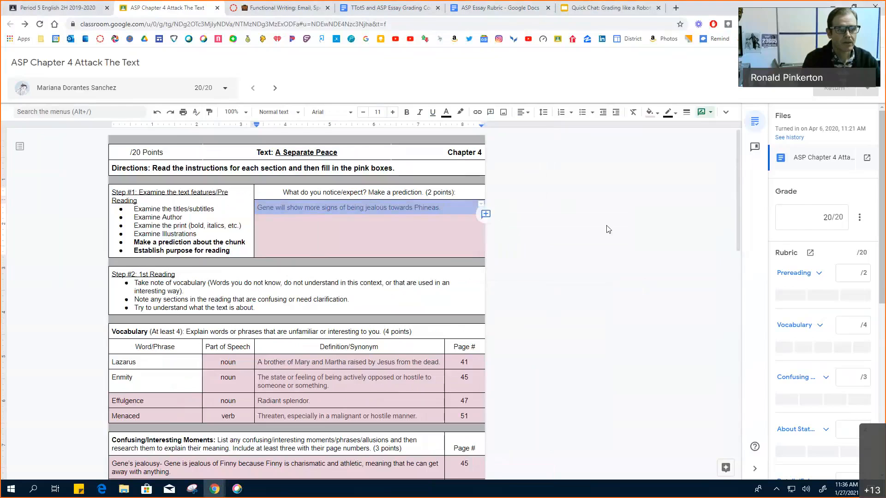
left_click(485, 214)
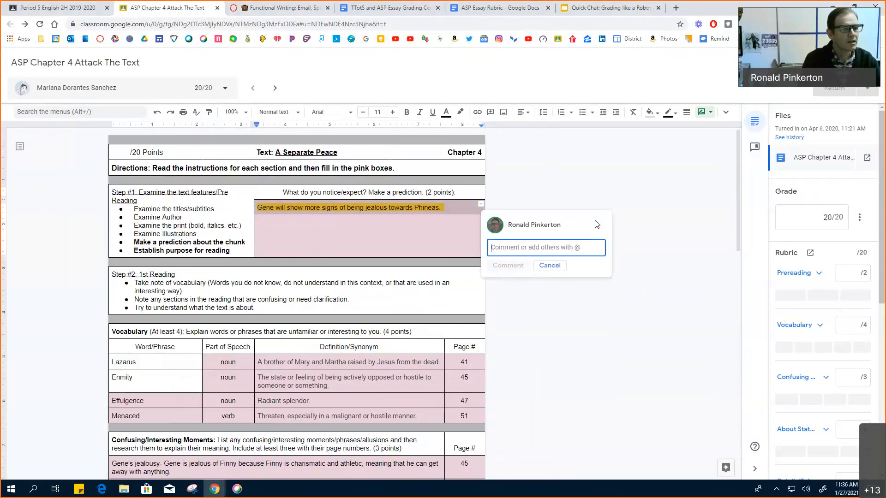
left_click(549, 266)
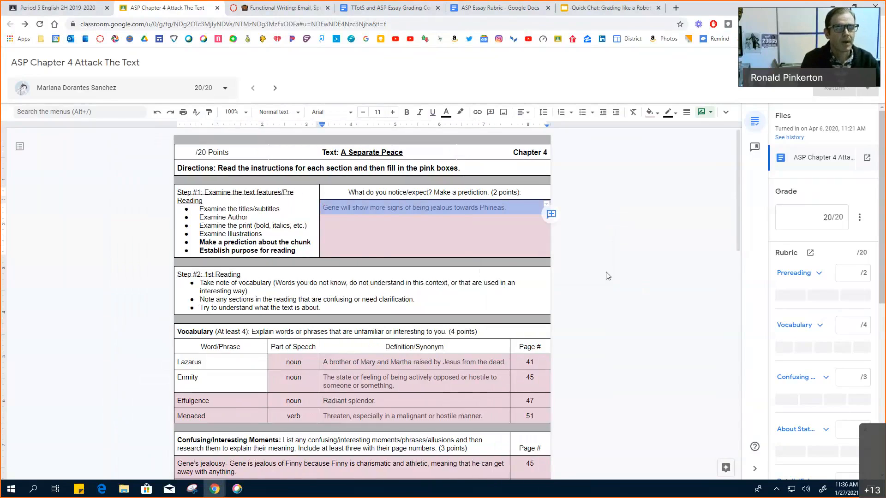
Add the comment "Use a comma" to the prediction sentence, checking the comment bank suggestions for "comma" while writing it
left_click(551, 214)
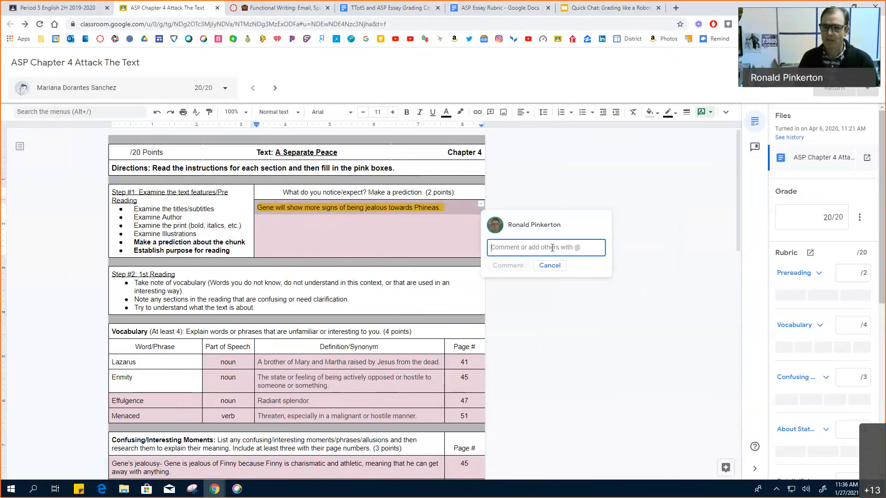
type("Use a co")
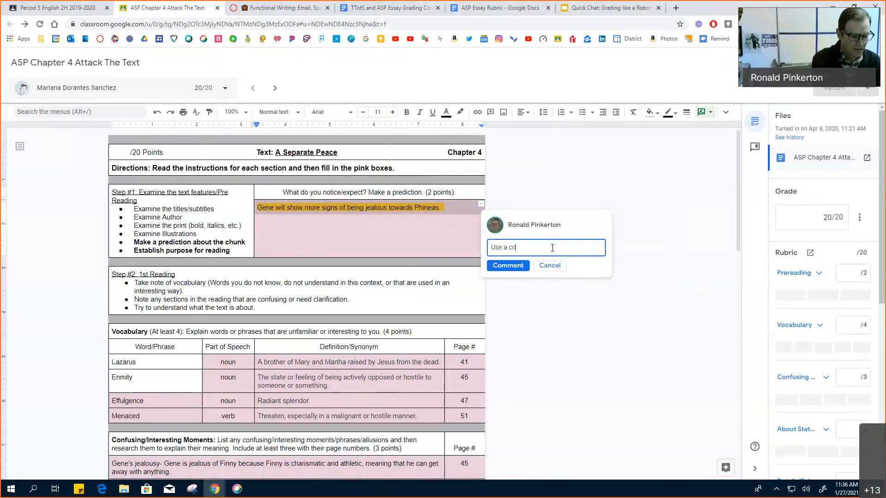
type("mma")
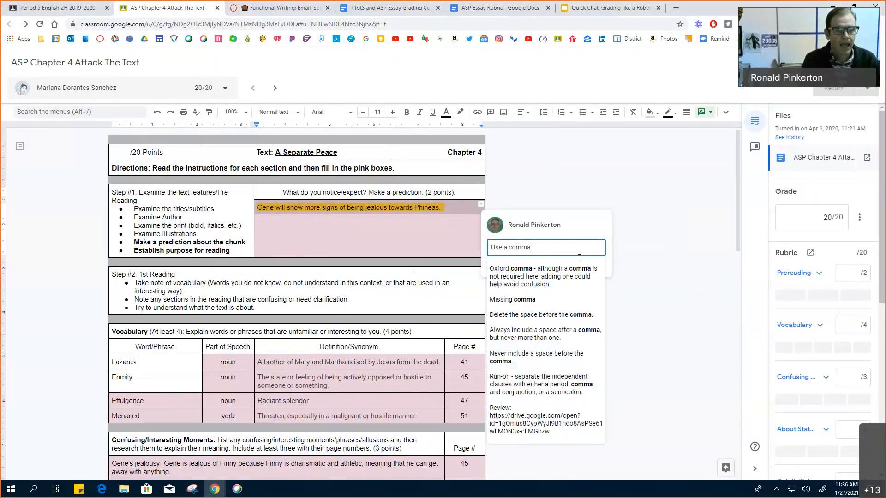
key("Down")
key("Down")
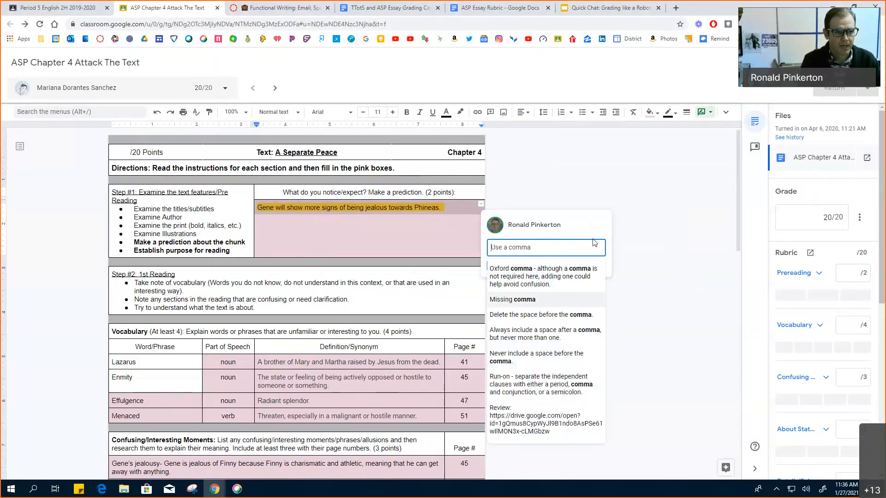
left_click(590, 242)
left_click(511, 265)
View the posted comment's options, including adding it to the comment bank, and resolve the comment
left_click(618, 225)
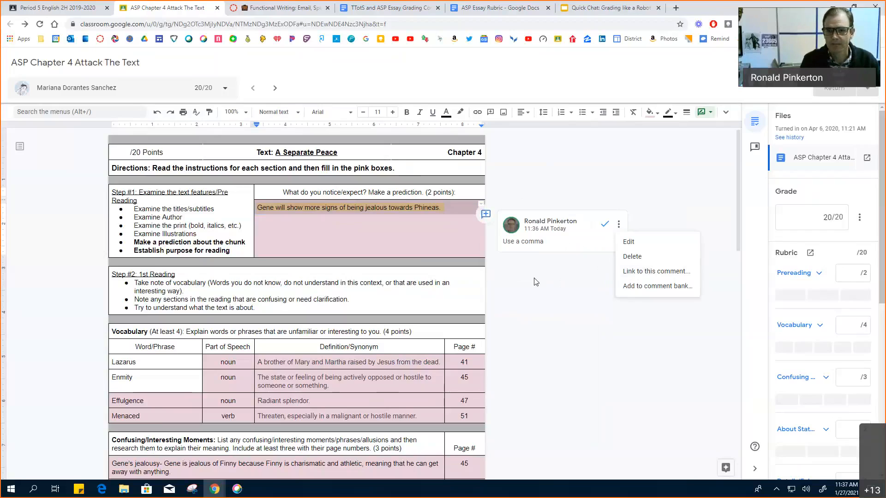
left_click(619, 225)
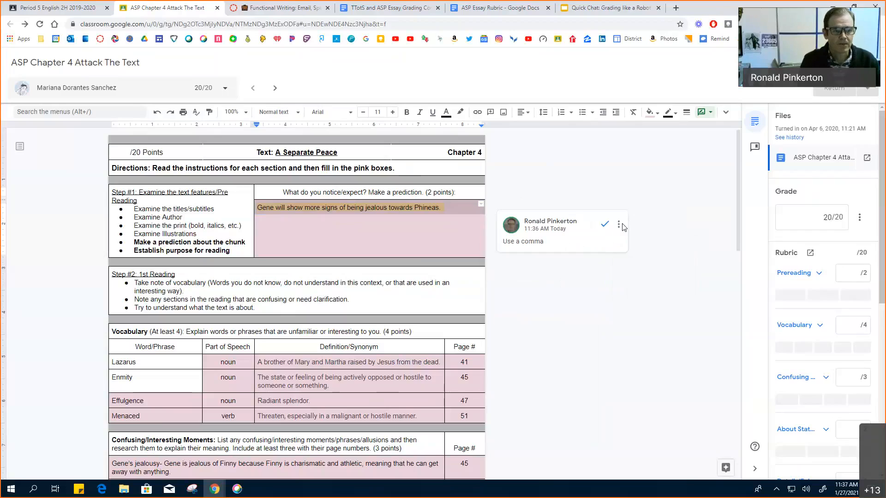
left_click(621, 225)
left_click(593, 228)
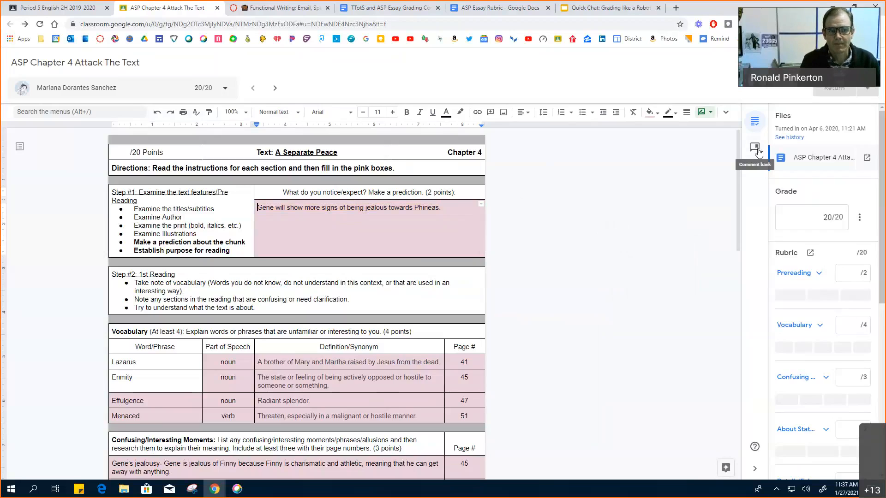
Open the comment bank and browse through its saved feedback comments
left_click(755, 148)
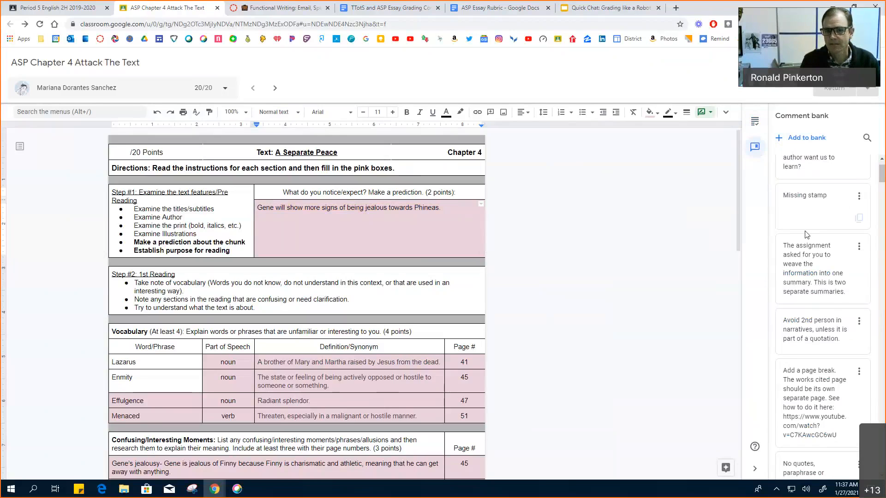
scroll(808, 239, "down", 3)
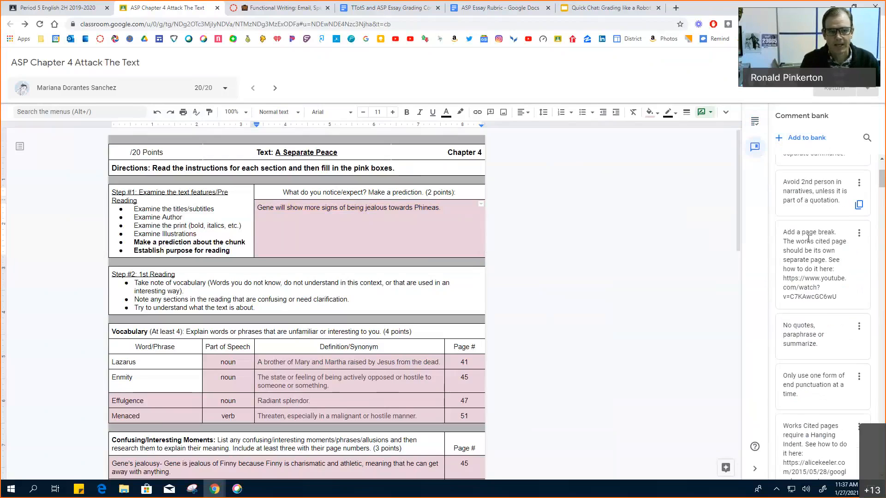
scroll(807, 239, "down", 6)
scroll(808, 241, "down", 6)
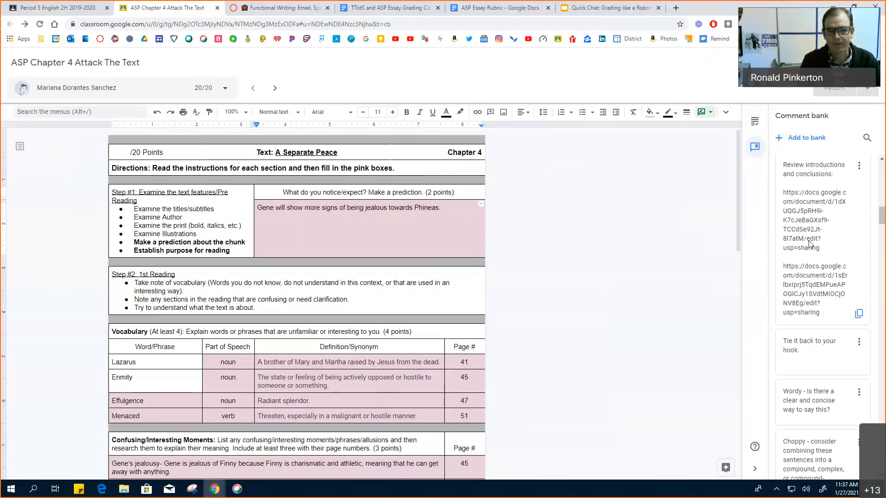
scroll(809, 242, "down", 6)
scroll(809, 240, "down", 4)
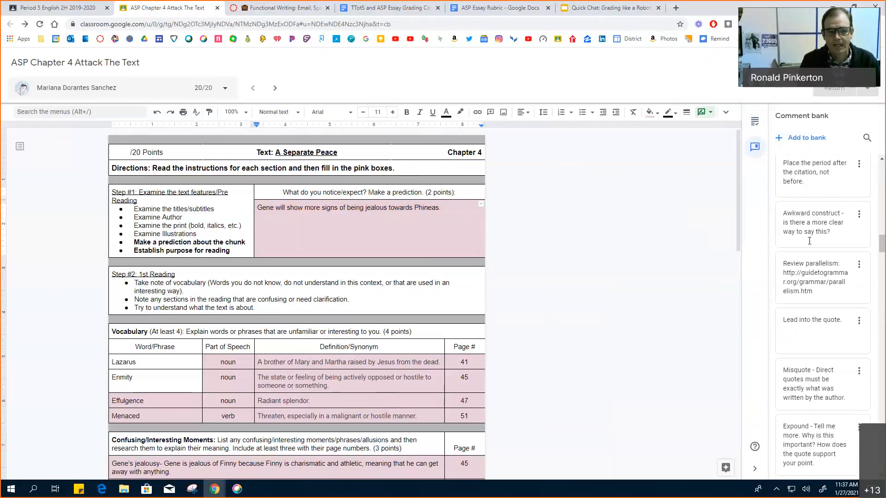
scroll(809, 240, "up", 8)
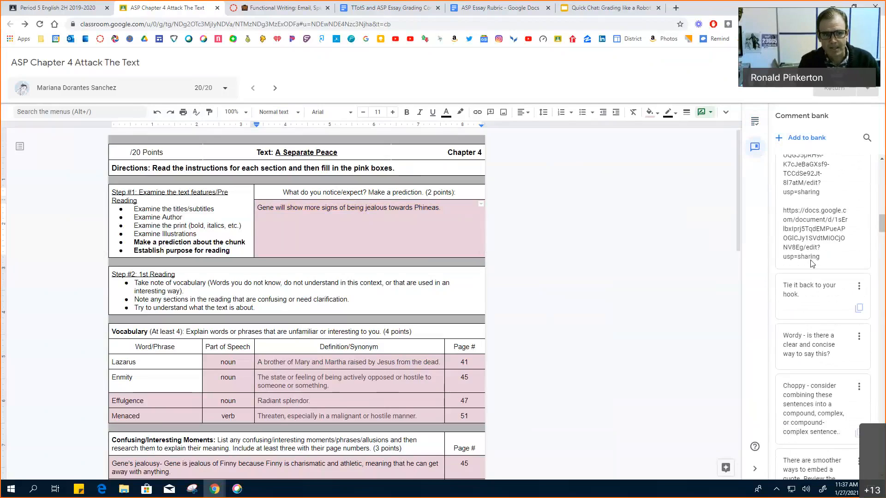
scroll(805, 261, "up", 2)
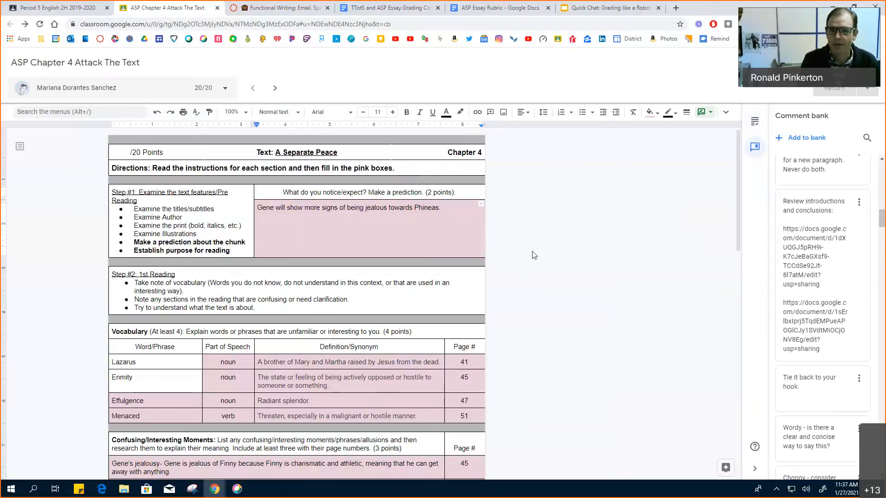
mouse_move(813, 248)
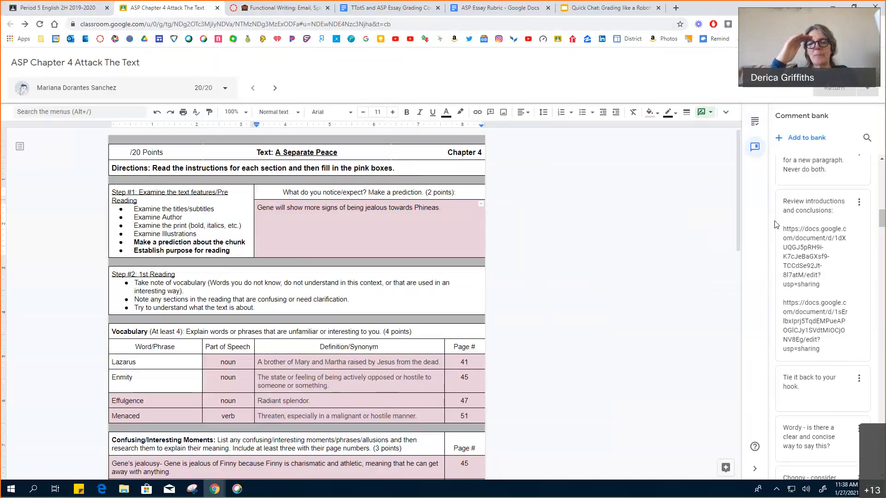
Return to the grading view and start a comment with "comma" on "jealous towards Phineas" to examine the comment bank suggestions
left_click(755, 123)
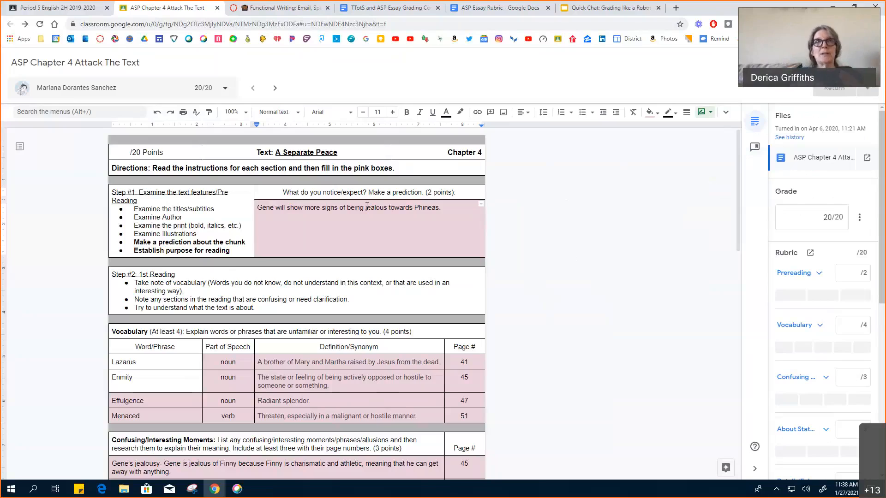
left_click_drag(361, 207, 432, 207)
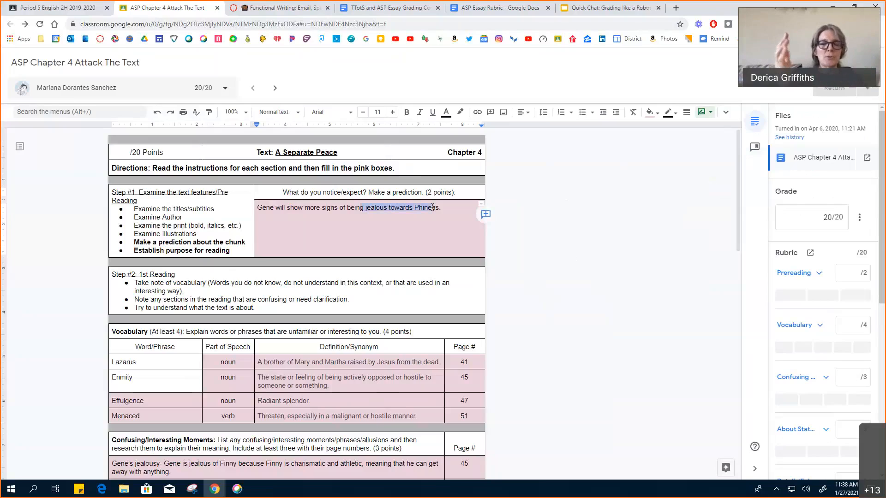
left_click(485, 214)
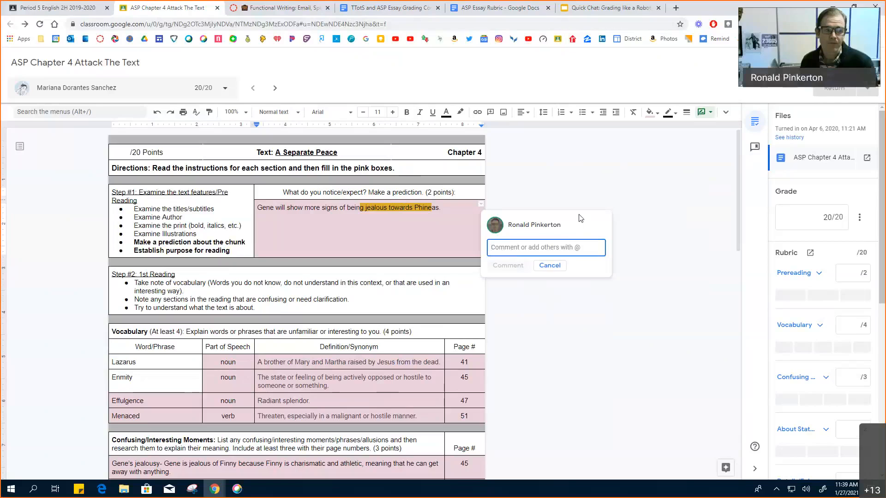
type("comma")
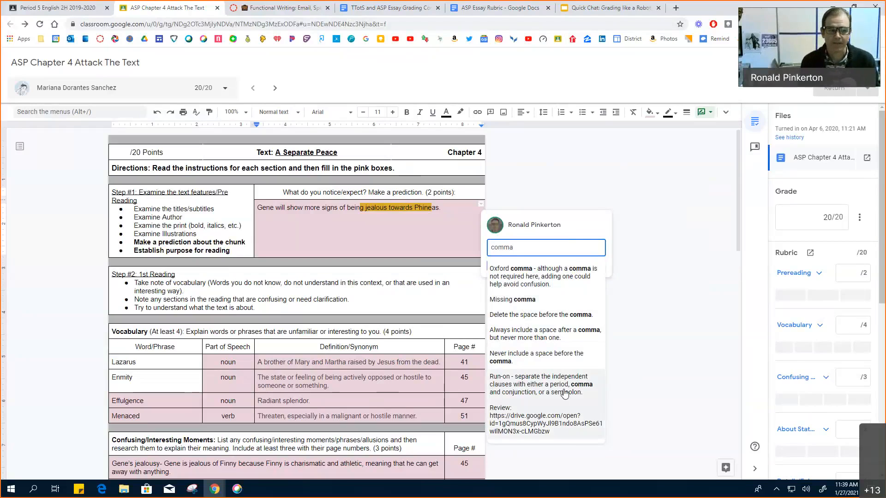
Try replacing the comment draft with "Don't" to look for other comment bank suggestions, then clear the draft
key("BackSpace")
key("BackSpace")
key("BackSpace")
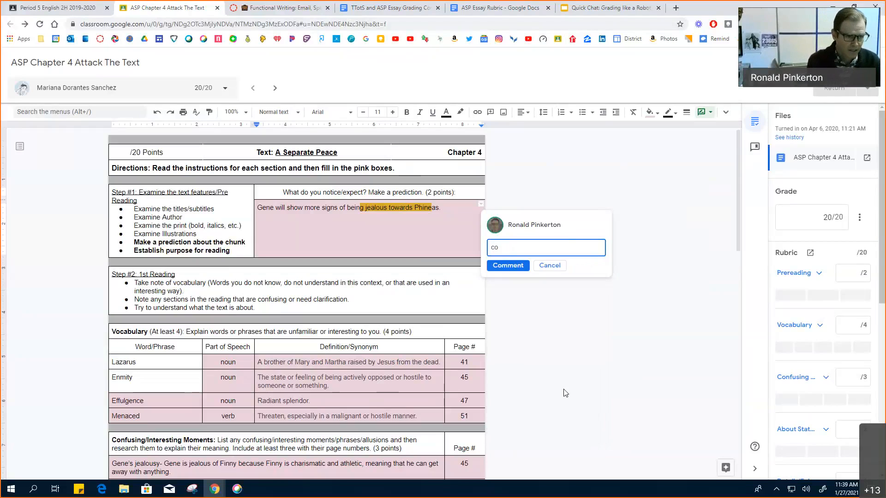
key("BackSpace")
key("BackSpace")
type("Don")
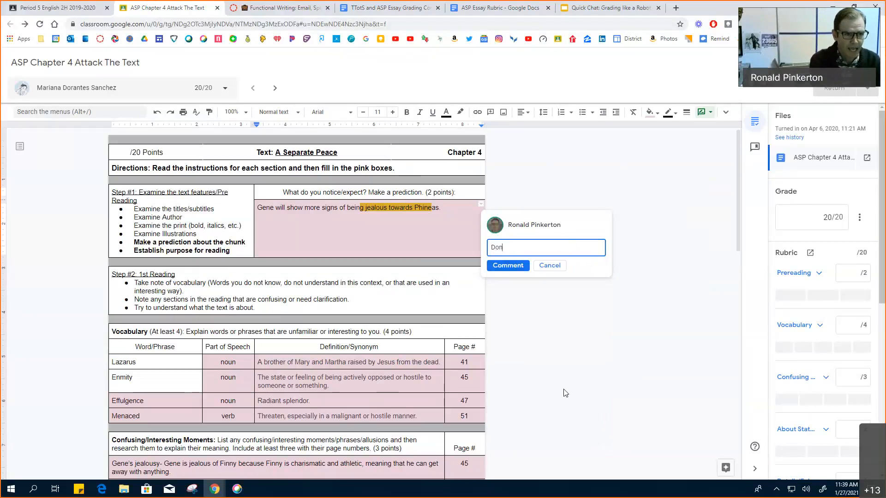
key("BackSpace")
type("n")
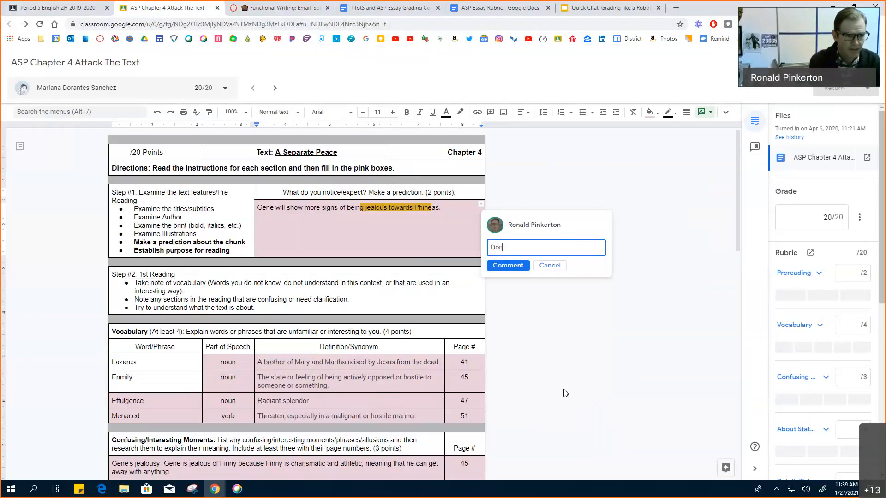
type("'t")
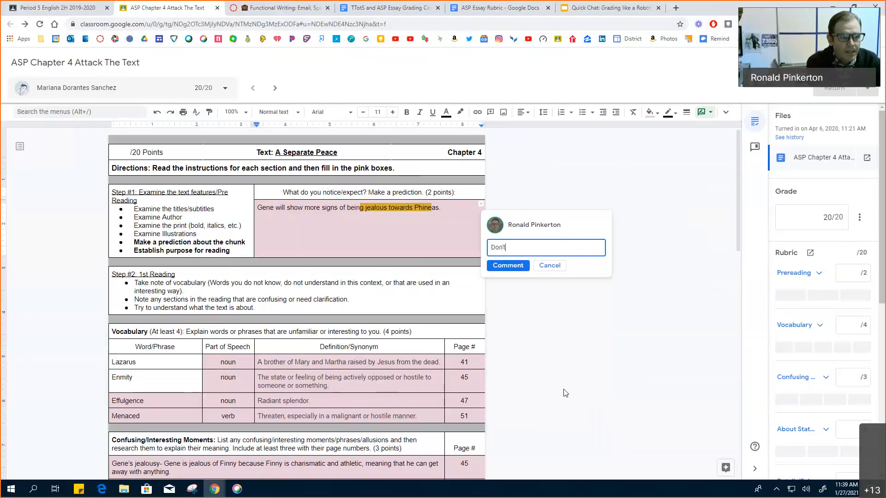
key("BackSpace")
key("BackSpace")
key("BackSpace")
key("BackSpace")
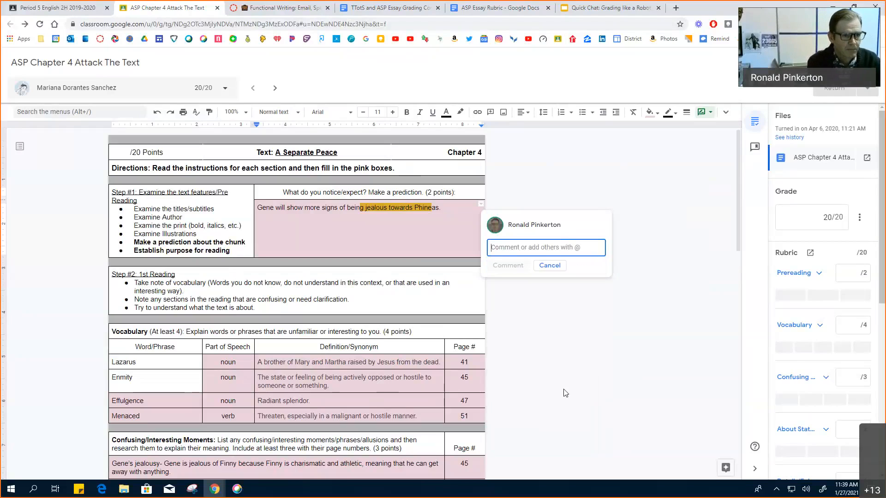
Try "Remember" in the comment draft to look for comment bank suggestions, then clear the text and cancel the comment
type("Remem")
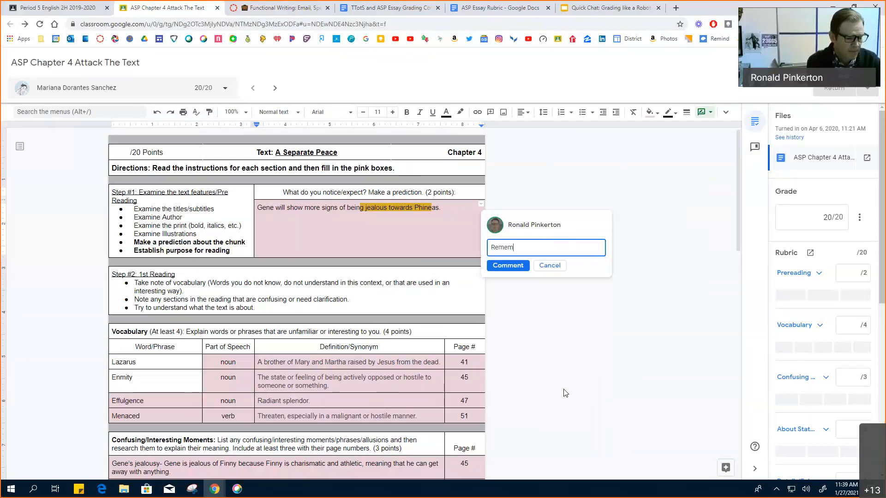
type("ber")
key("BackSpace")
key("BackSpace")
key("BackSpace")
key("BackSpace")
key("BackSpace")
key("BackSpace")
key("BackSpace")
key("BackSpace")
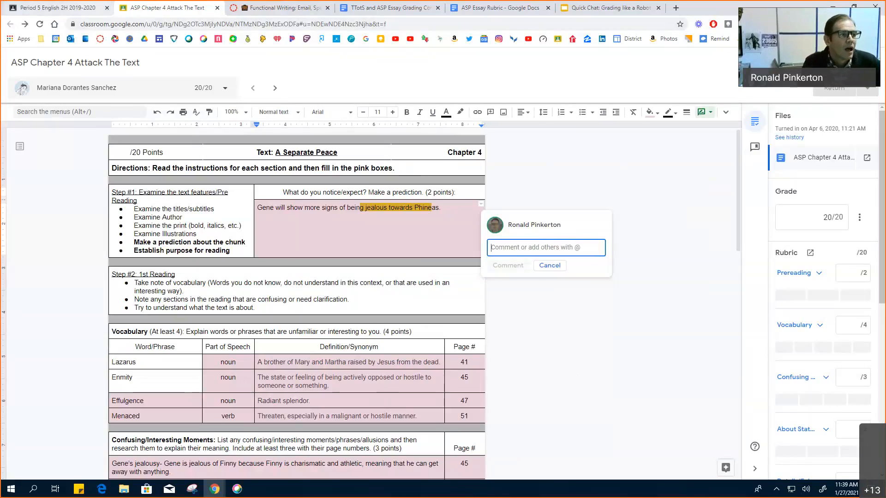
left_click(58, 8)
left_click(161, 8)
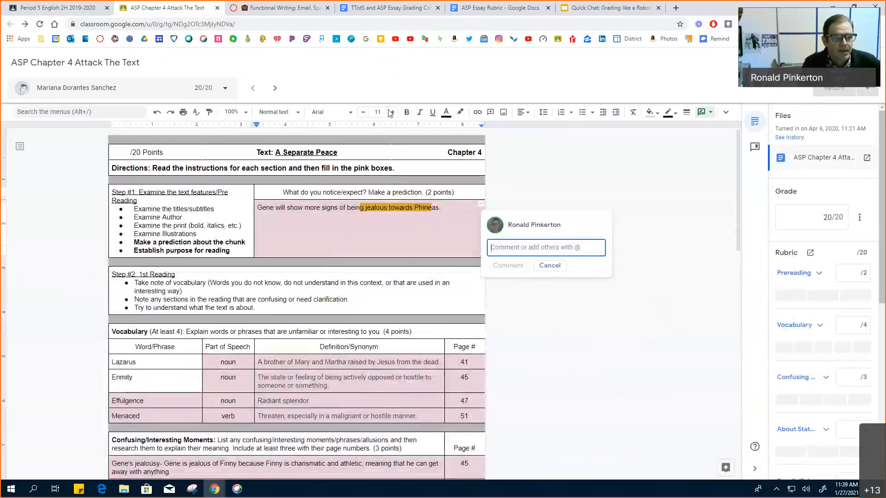
left_click(549, 266)
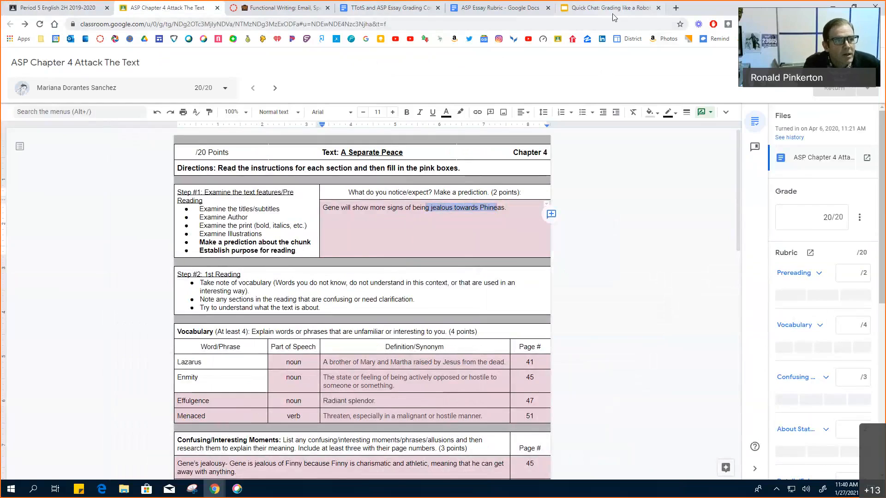
Switch to the "Quick Chat: Grading like a Robot" Google Slides deck, present it from the Comment Bank slide, and advance to the Rubrics slide
left_click(579, 14)
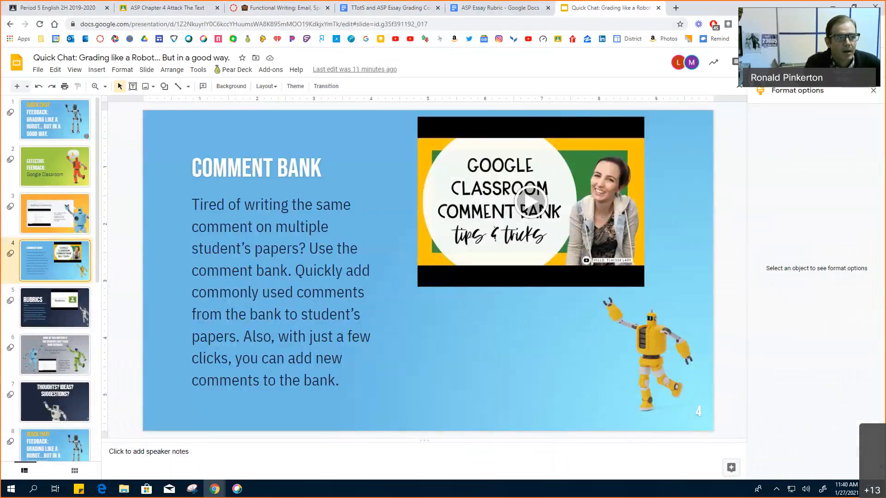
left_click(776, 63)
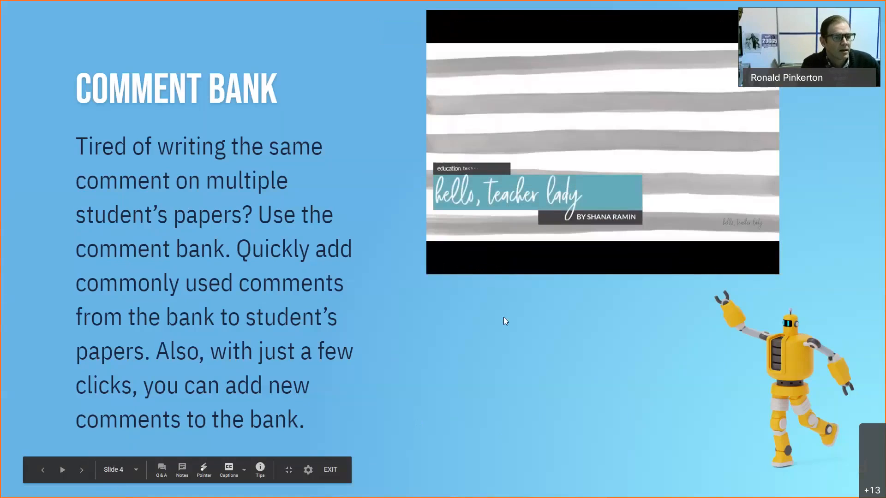
left_click(503, 317)
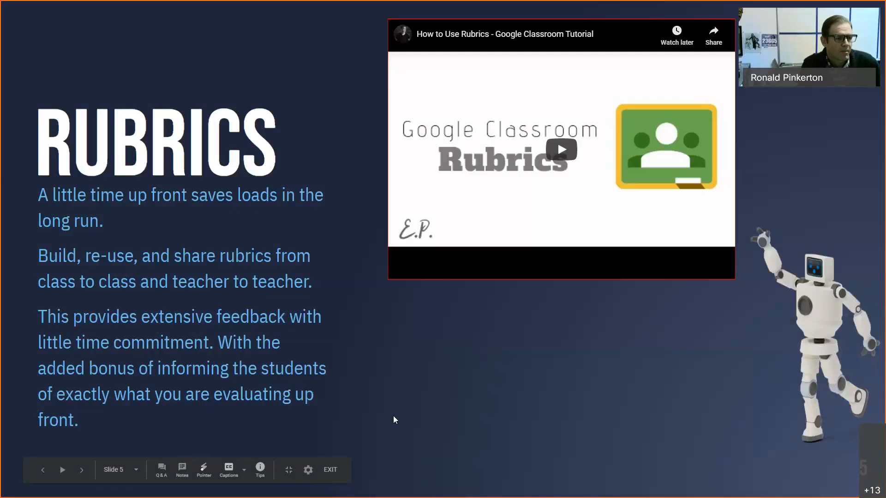
left_click(41, 471)
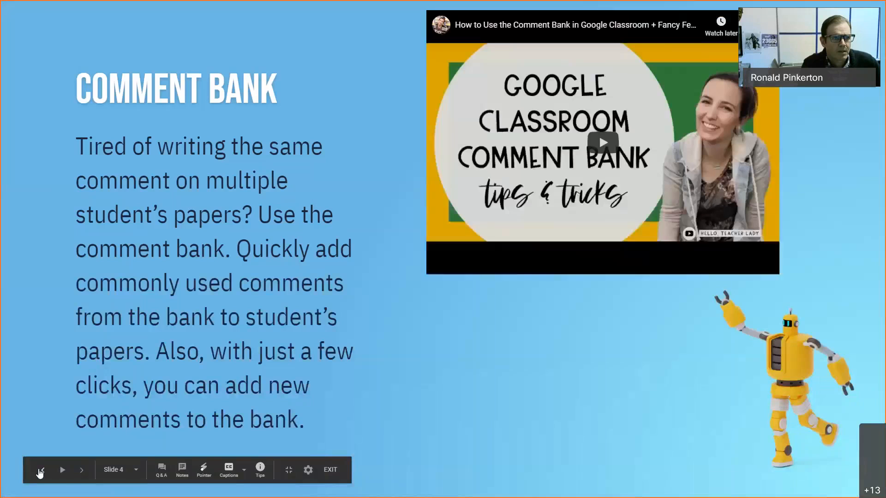
left_click(82, 470)
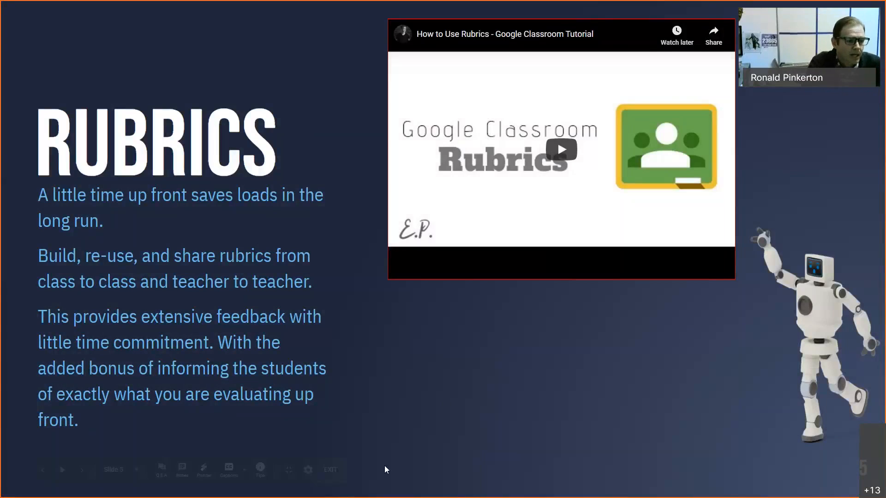
Leave the slideshow for the ASP Chapter 4 Attack The Text grading view and rate Prereading 2 points and Vocabulary 3 points (Nearly Complete)
left_click(331, 470)
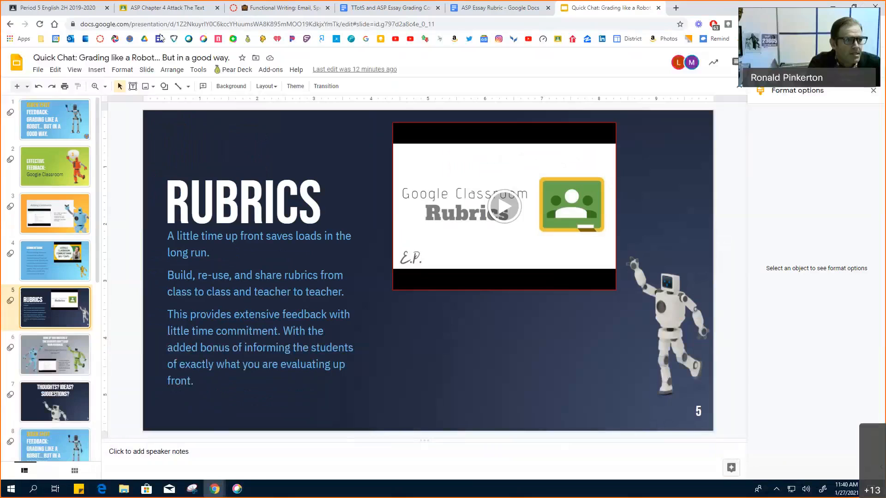
left_click(157, 8)
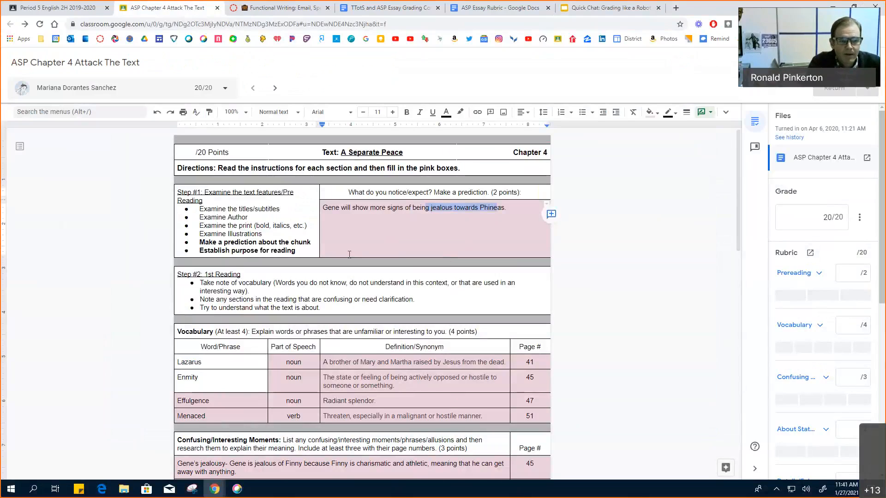
left_click(789, 295)
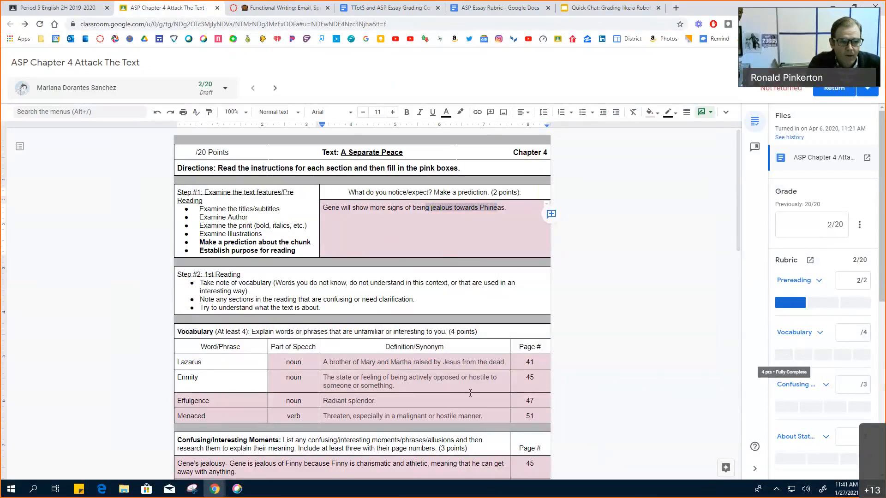
left_click(784, 355)
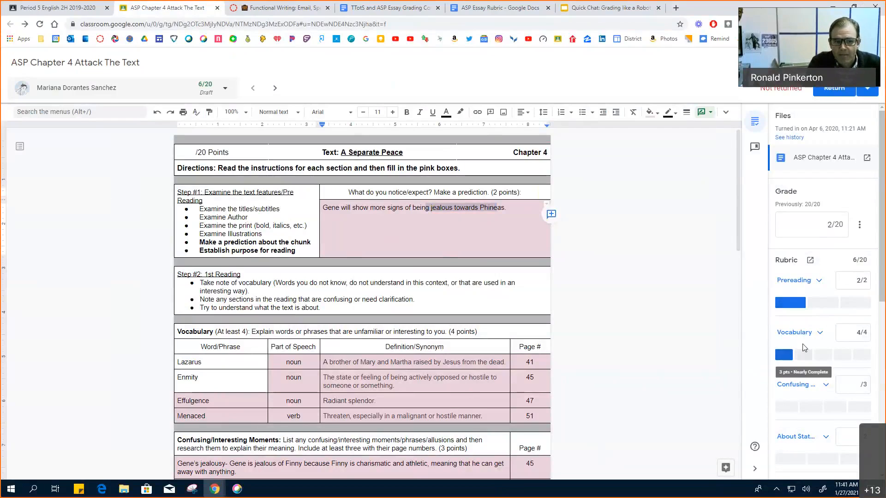
left_click(804, 356)
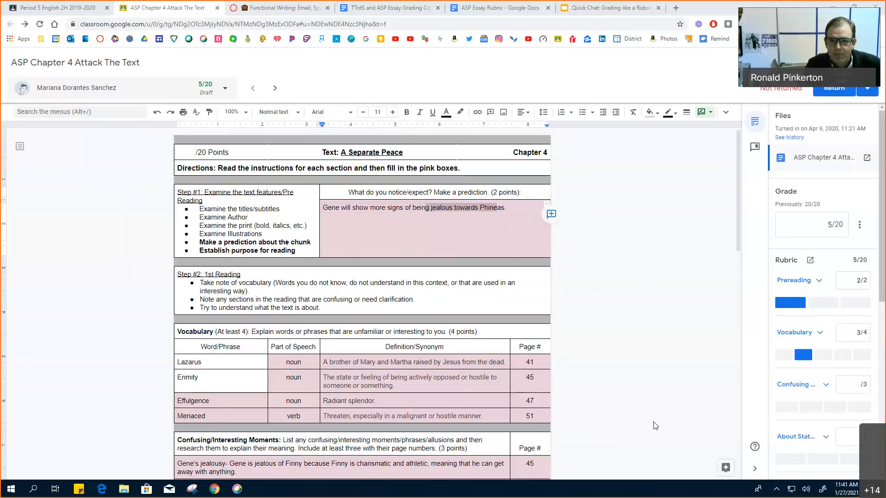
Examine the remaining rubric criteria from Confusing down to Quote alongside the student's work, and return to the Rubrics slide
scroll(653, 421, "down", 3)
scroll(789, 292, "down", 2)
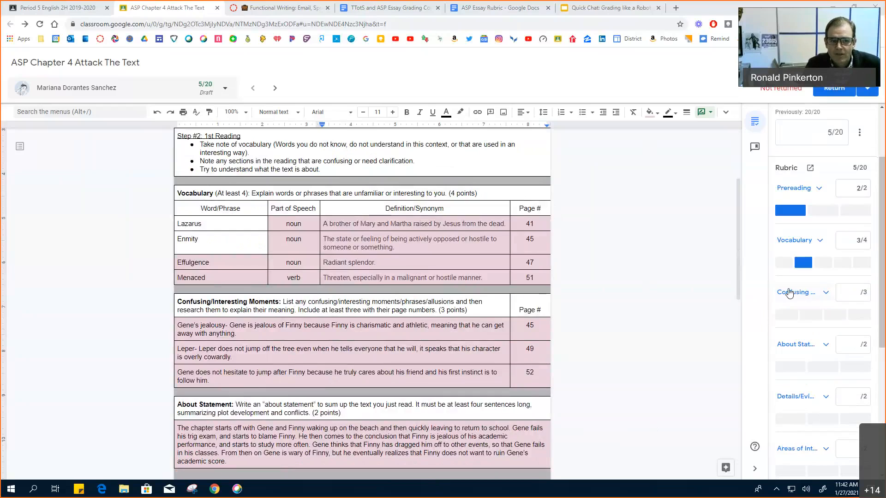
scroll(795, 369, "down", 2)
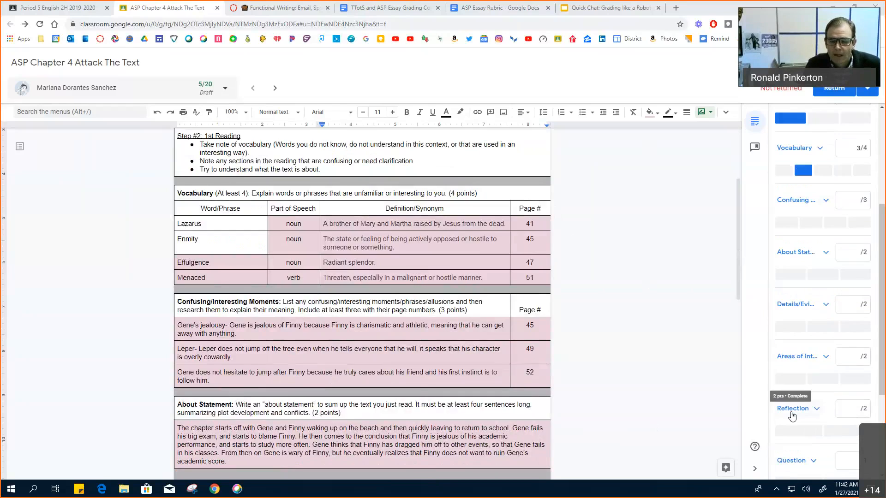
scroll(801, 360, "down", 3)
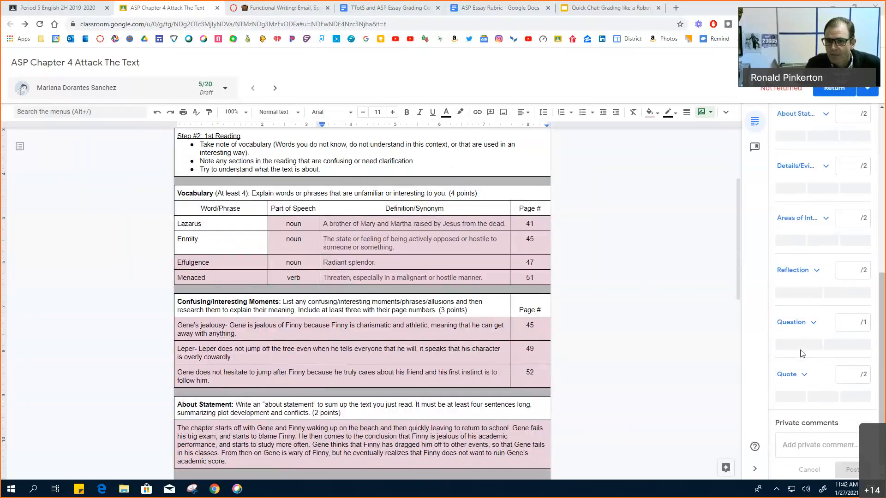
scroll(801, 354, "down", 1)
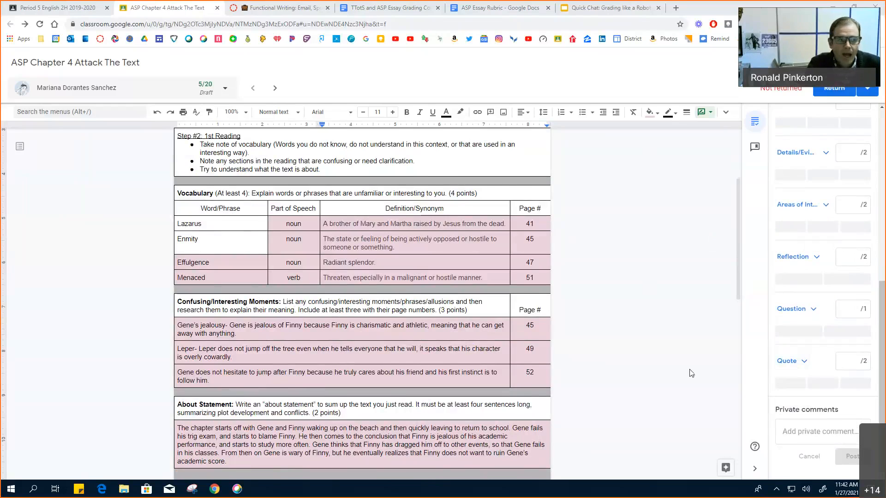
scroll(690, 372, "up", 3)
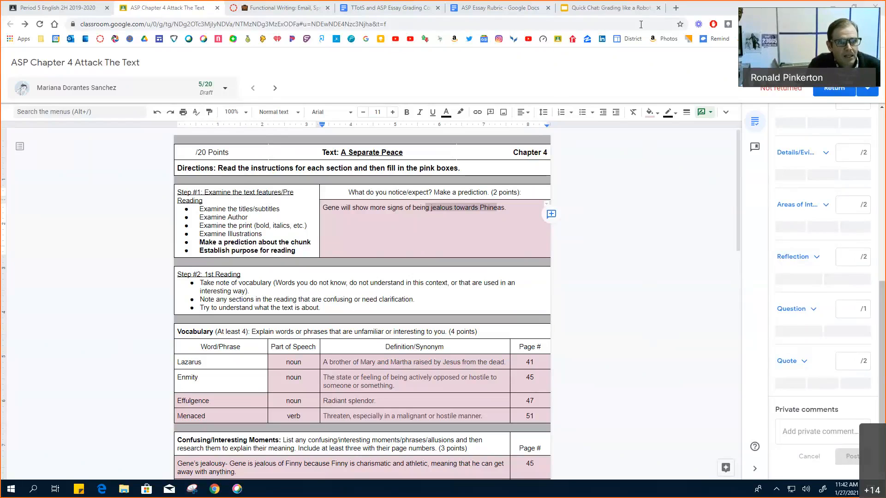
left_click(611, 8)
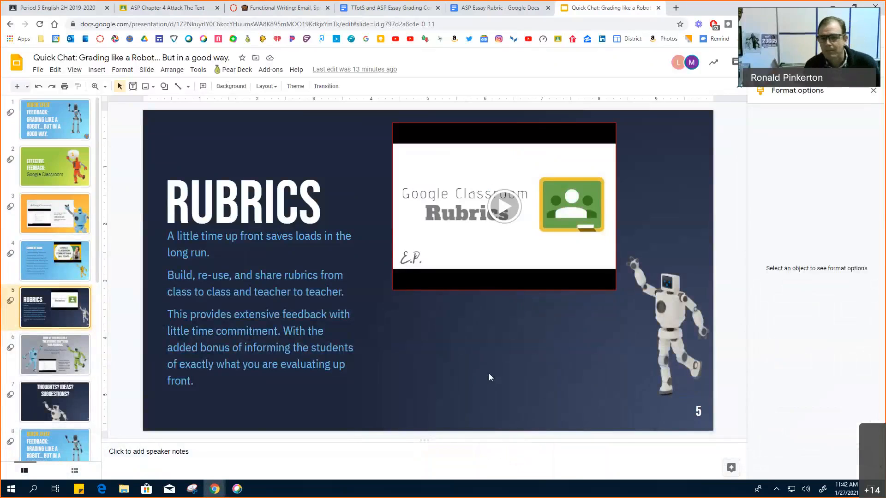
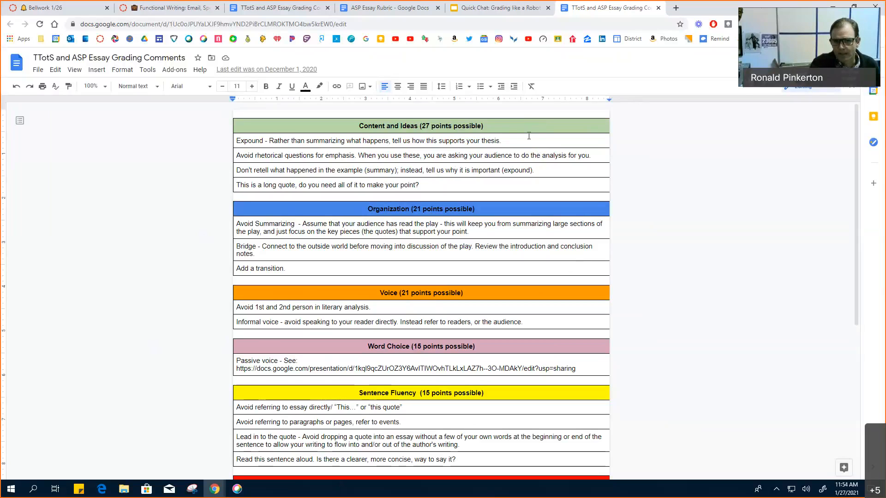
Open the ASP Essay Rubric document and examine its color-coded problem areas, congratulations sections and point scale
left_click(517, 14)
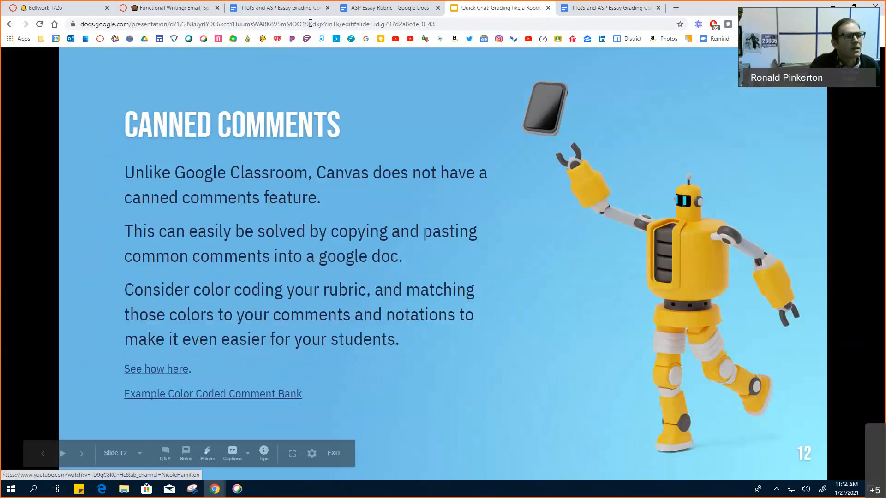
left_click(257, 12)
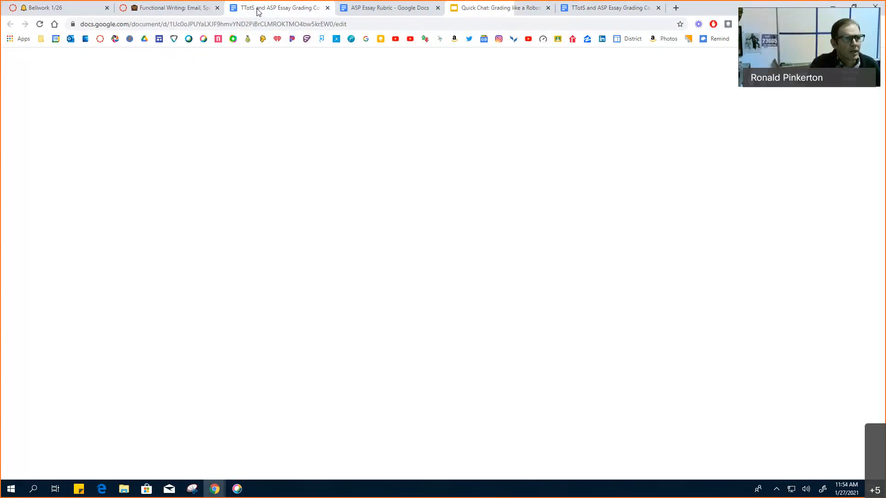
left_click(343, 9)
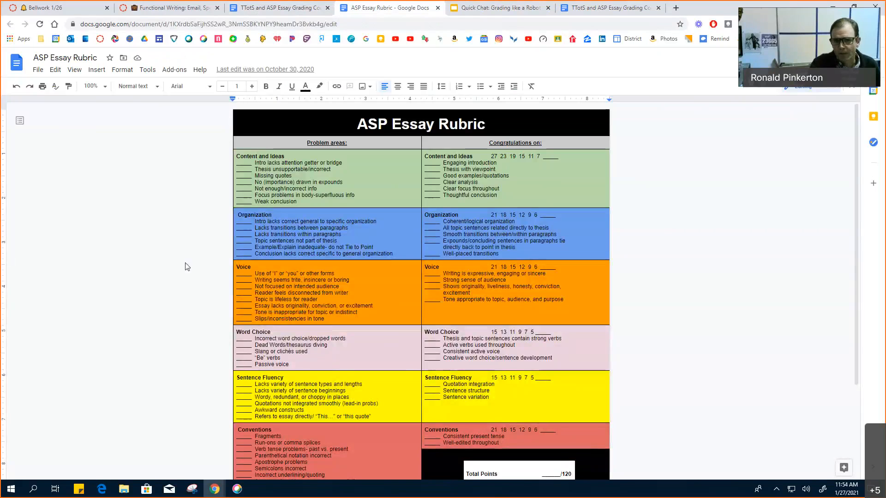
scroll(413, 258, "down", 3)
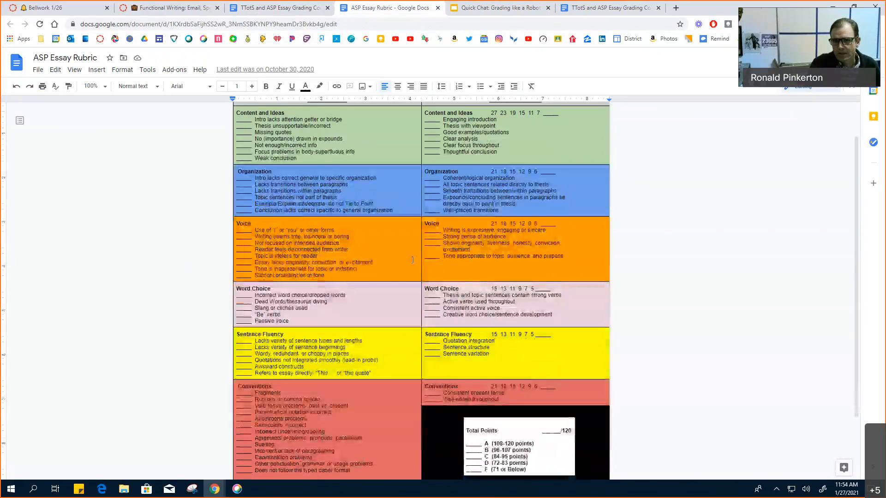
scroll(422, 244, "up", 3)
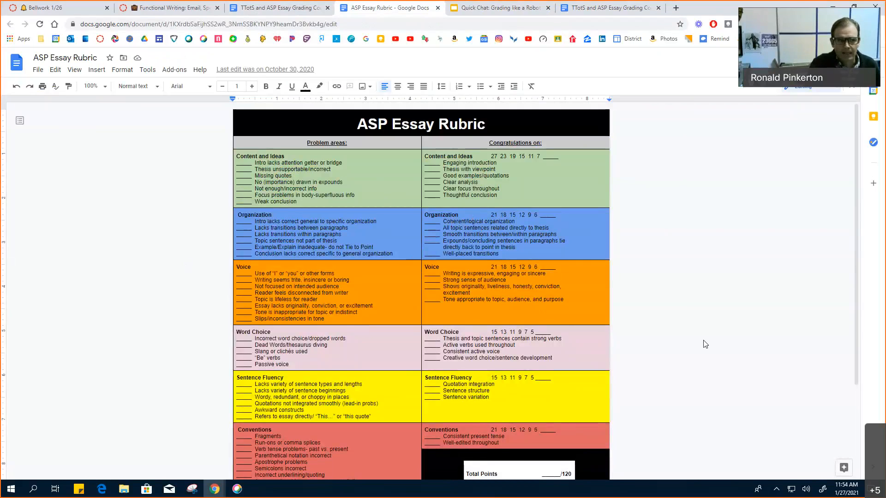
scroll(702, 340, "down", 1)
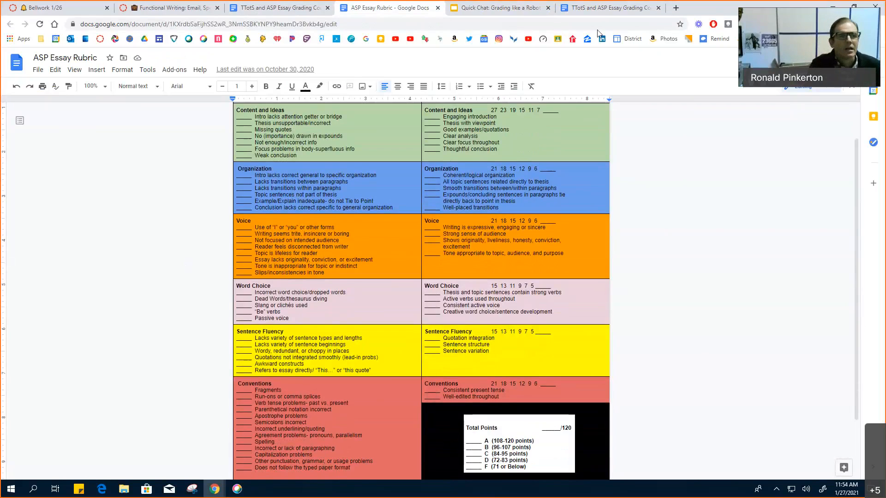
Return to the slide deck, check the tutorial slide after Canned Comments, go back to Canned Comments and exit the presentation
left_click(515, 17)
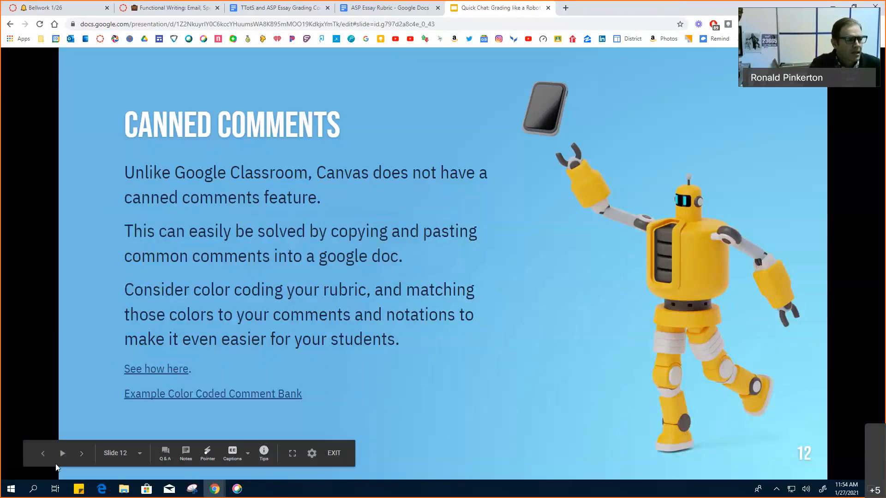
left_click(409, 381)
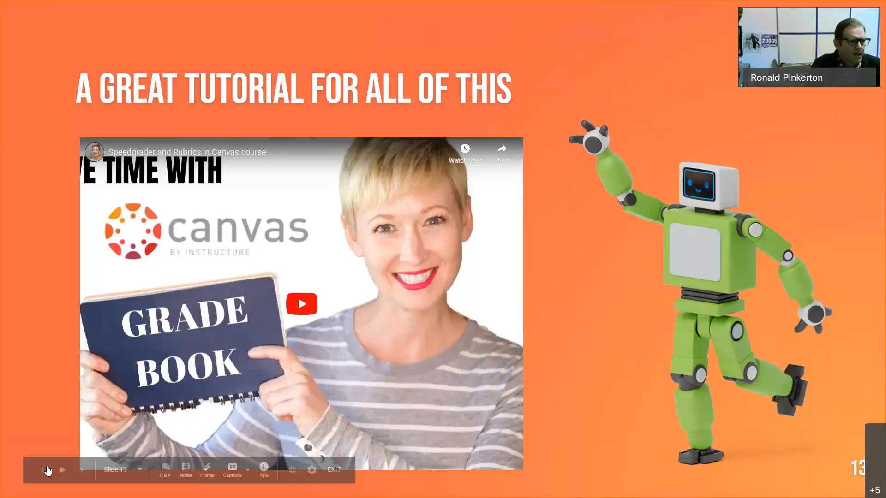
left_click(46, 469)
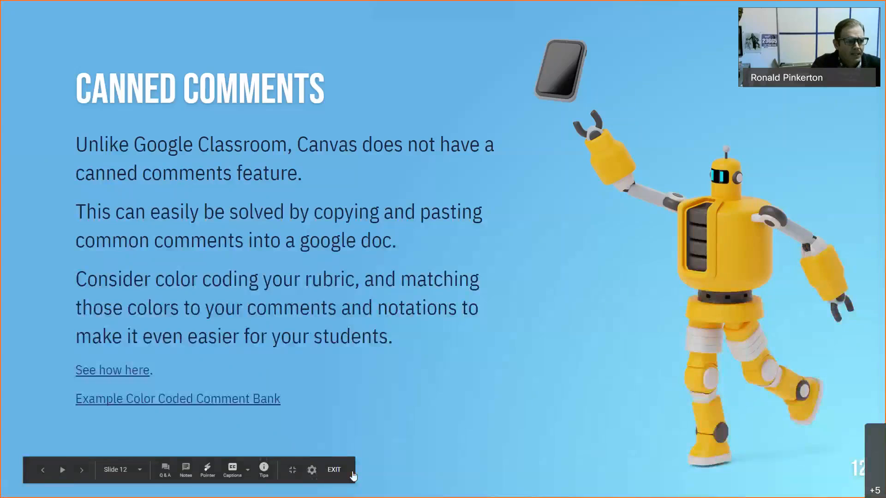
left_click(352, 472)
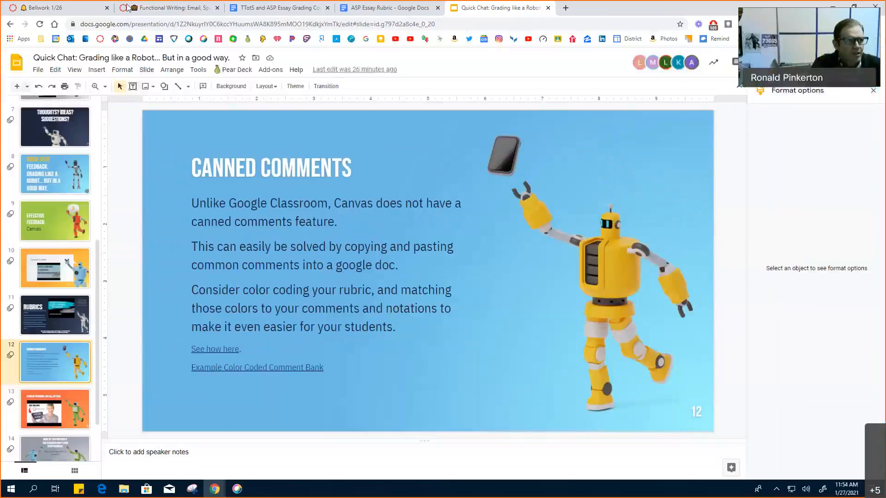
Switch to the Functional Writing: Email submission in Canvas SpeedGrader and place an orange point annotation above the essay's first line
left_click(68, 10)
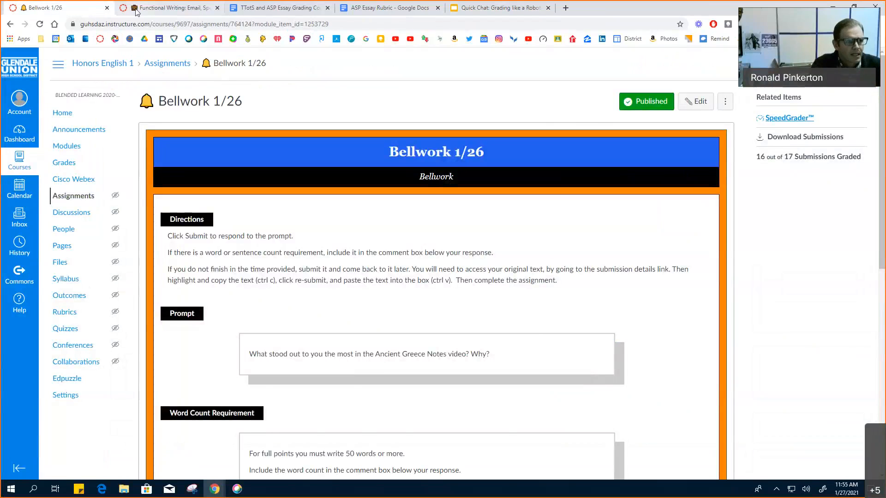
left_click(171, 8)
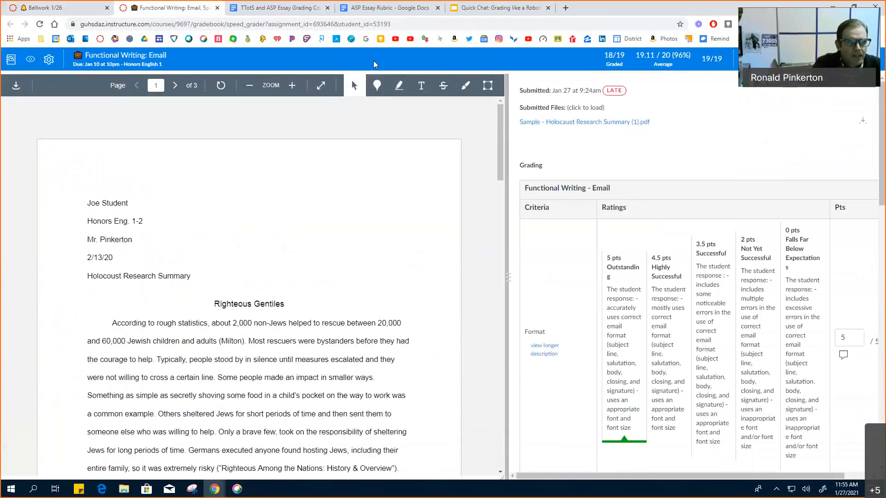
left_click(377, 87)
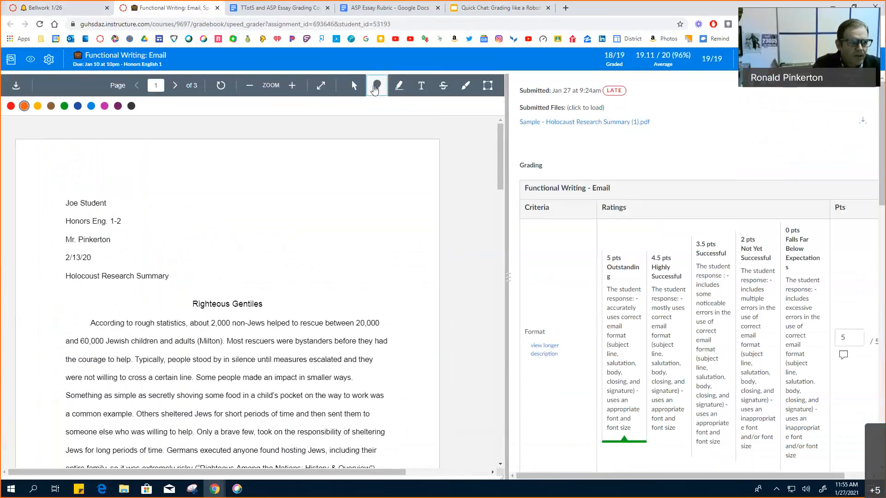
left_click(186, 319)
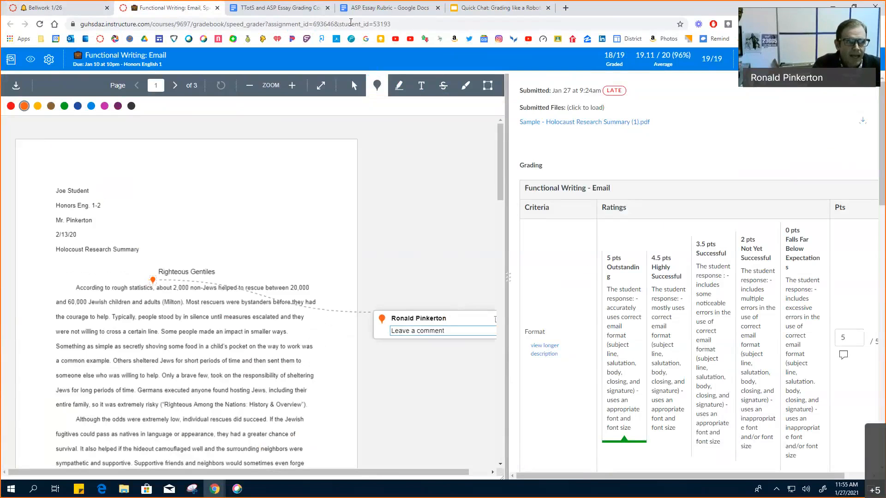
Copy the "Run-on sentence - Revise the punctuation or consider breaking it up into more than one." comment from the TTotS and ASP Essay Grading Comments document
left_click(293, 11)
scroll(379, 322, "down", 3)
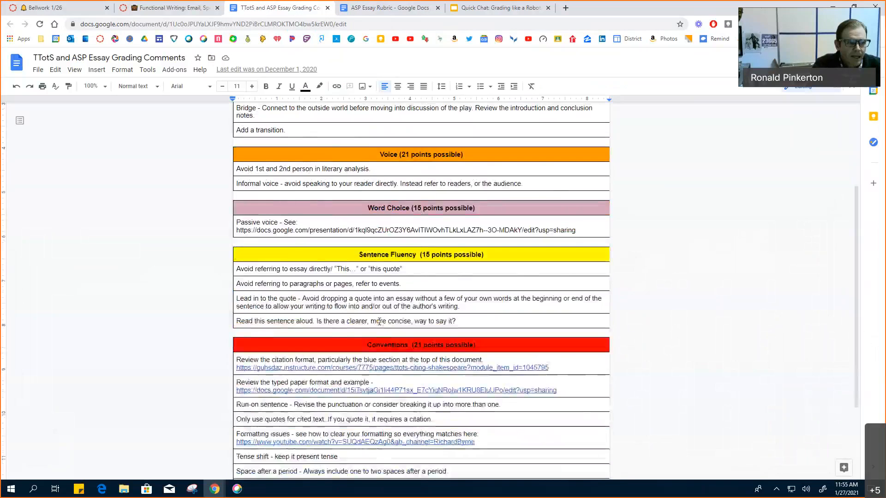
scroll(378, 321, "down", 2)
left_click_drag(501, 312, 237, 311)
key("ctrl+c")
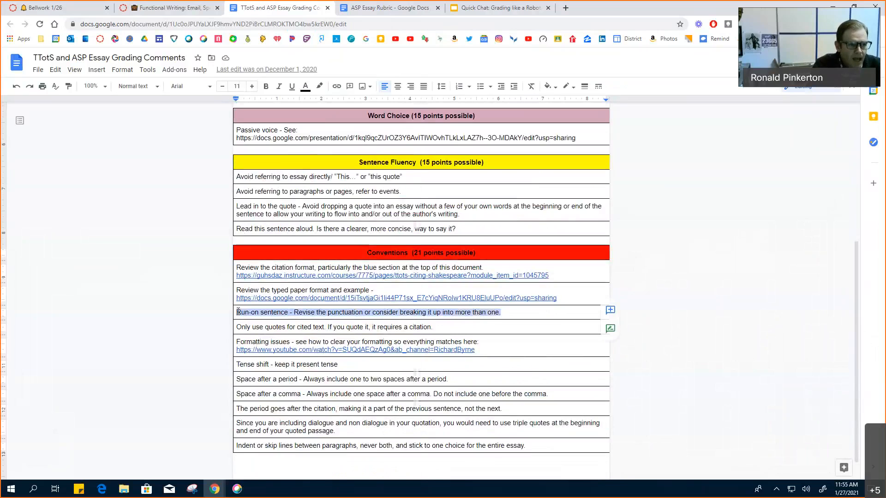
right_click(238, 311)
left_click(265, 98)
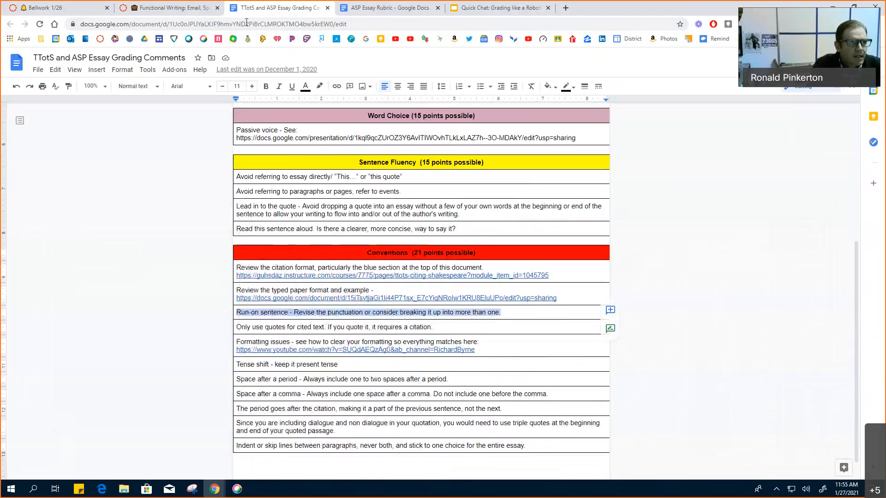
Return to the SpeedGrader submission and paste the copied run-on sentence comment into the orange point annotation
left_click(171, 8)
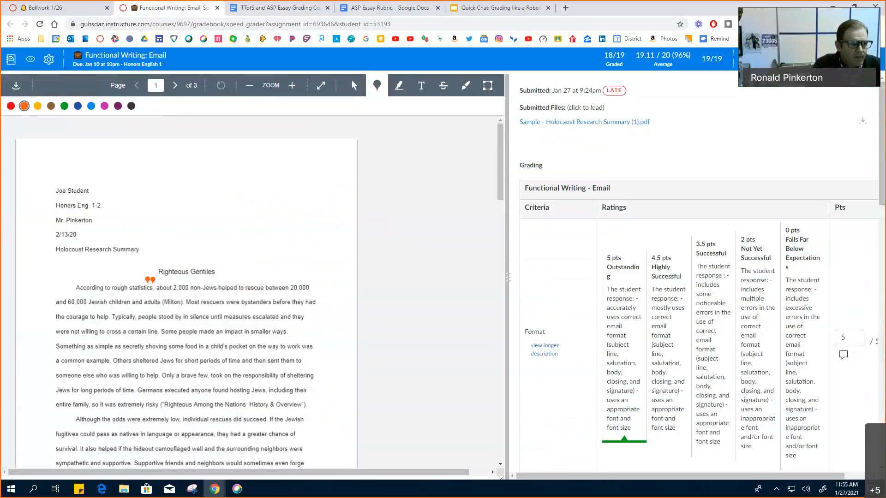
left_click(153, 279)
left_click(356, 283)
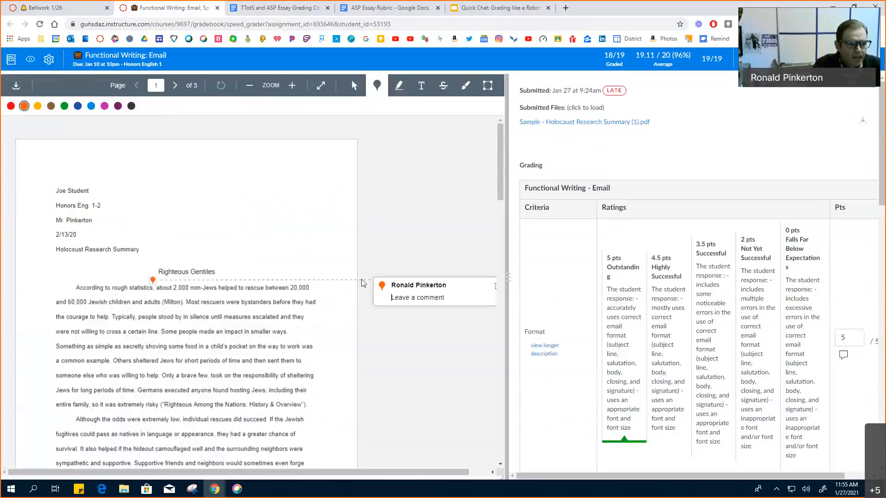
right_click(384, 300)
left_click(424, 381)
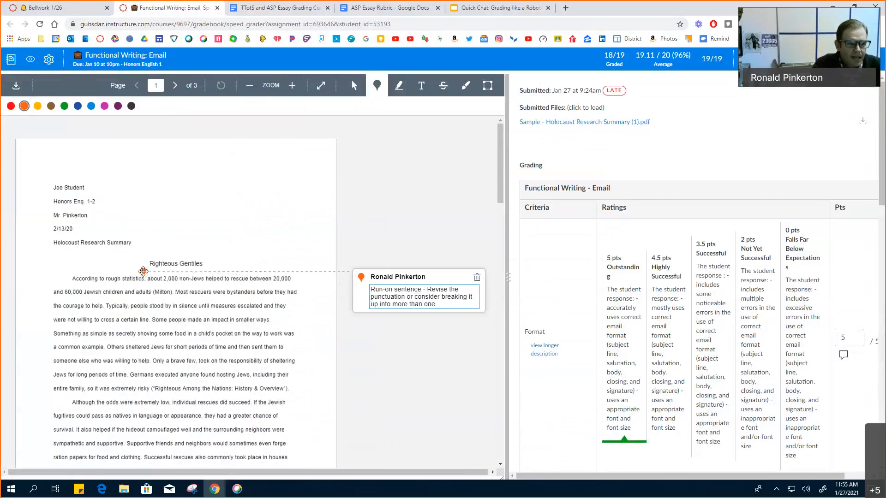
Move the run-on sentence annotation to just below "Jewish children" in the first paragraph and change its color to red
left_click_drag(143, 271, 104, 296)
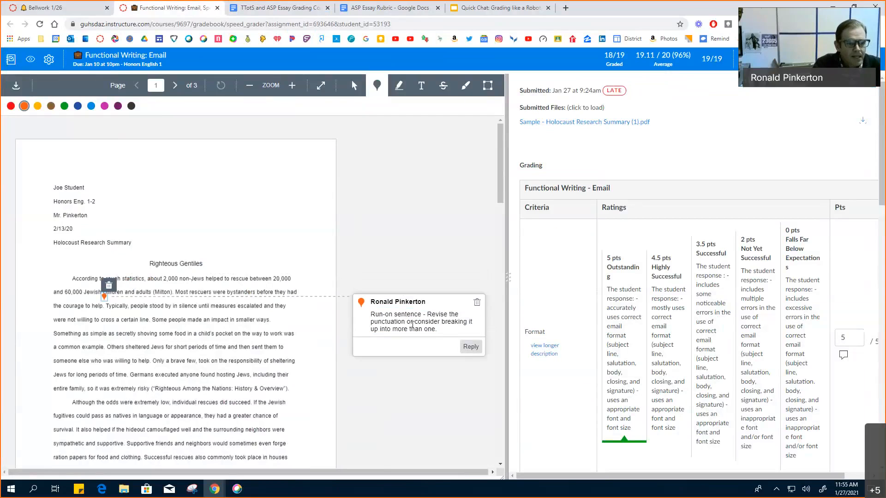
left_click(10, 108)
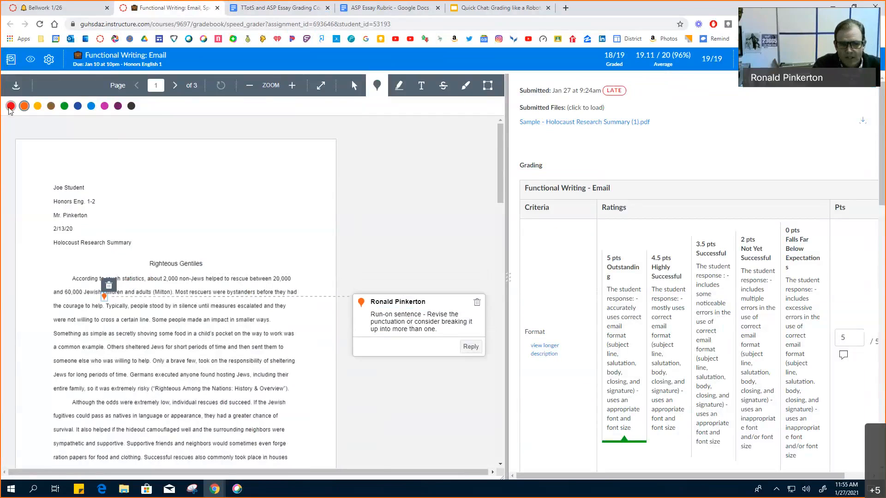
left_click(10, 108)
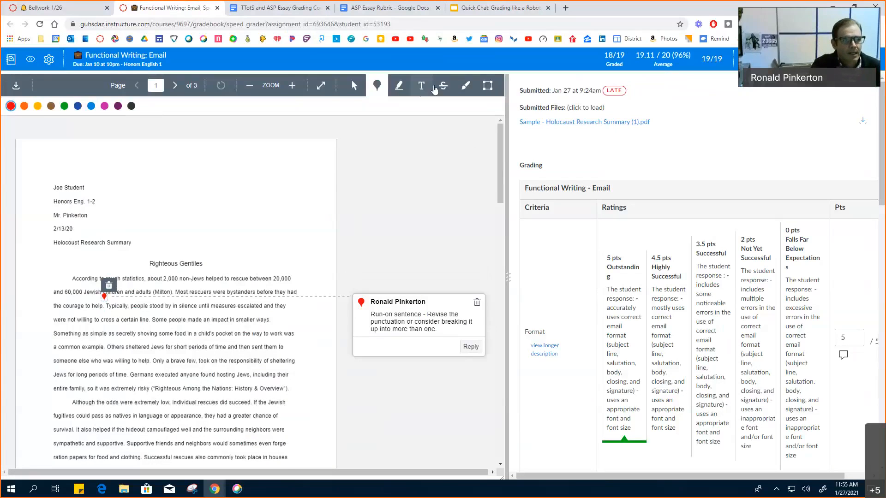
Highlight the essay title "Righteous Gentiles" and try the available highlight colors, finishing with pink
left_click(399, 86)
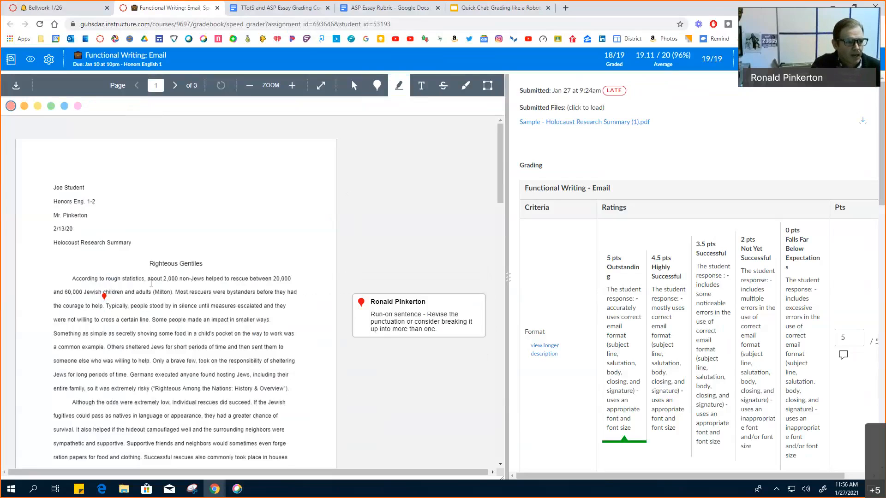
left_click_drag(148, 263, 213, 267)
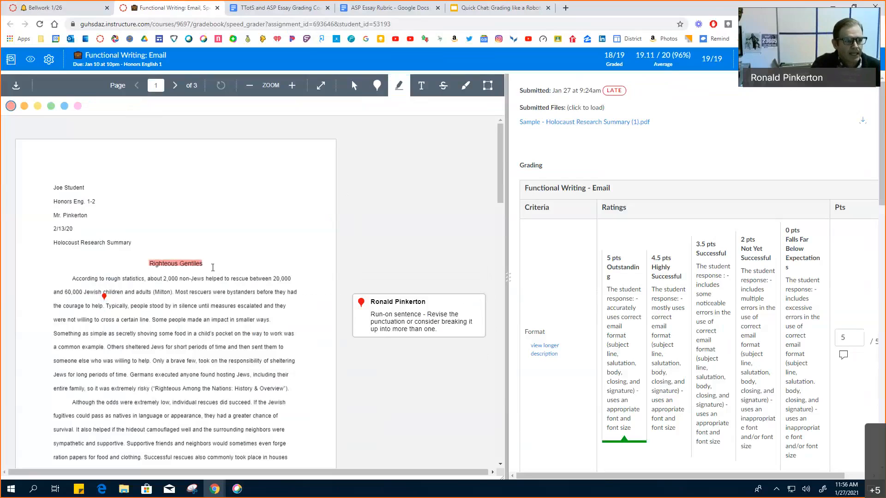
left_click(24, 106)
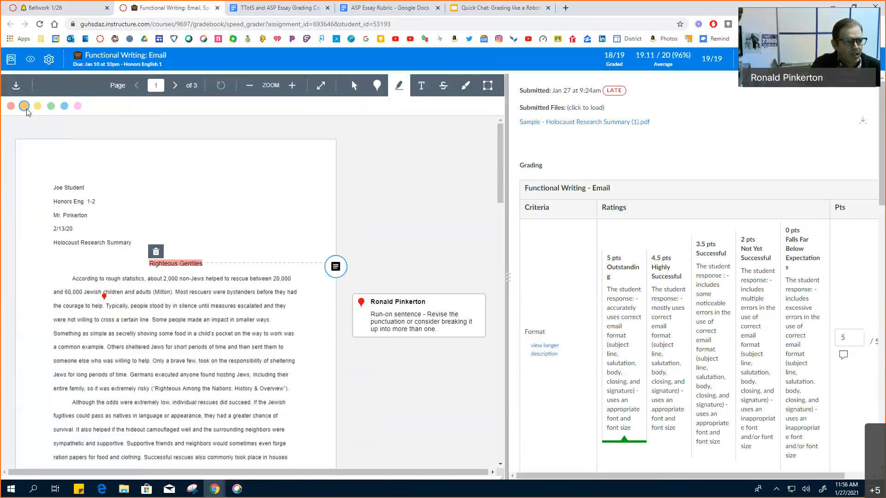
left_click(37, 106)
left_click(51, 106)
left_click(64, 106)
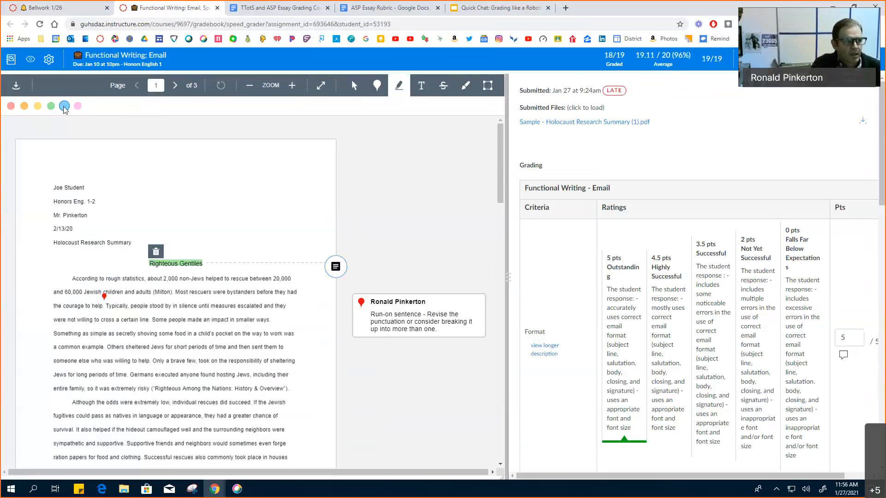
left_click(77, 106)
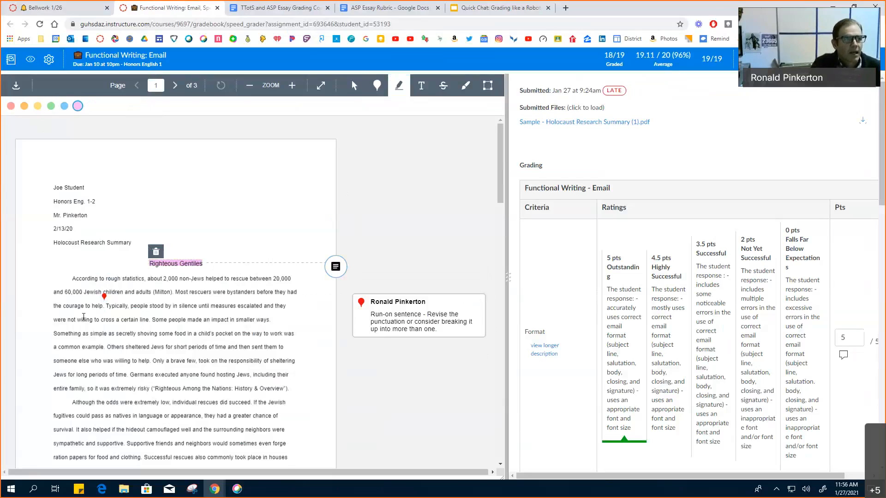
Strike out "some food in a child's pocket on" in the first paragraph in orange
left_click(443, 86)
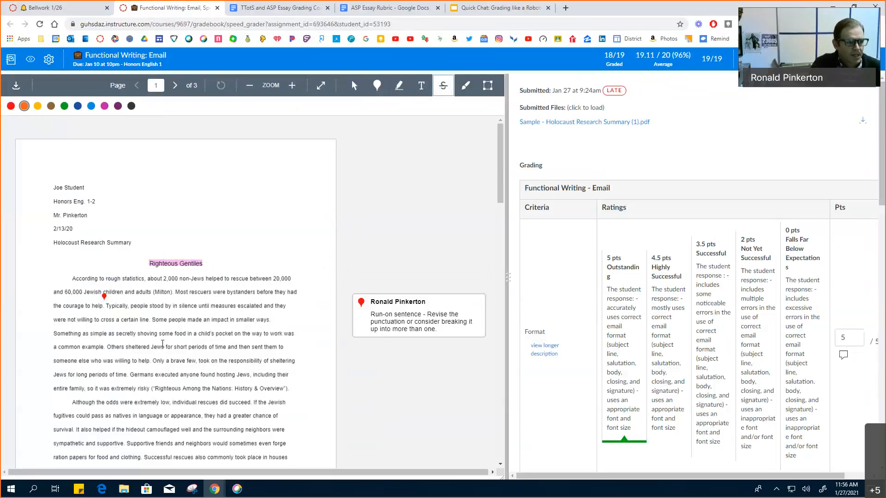
left_click_drag(160, 332, 240, 333)
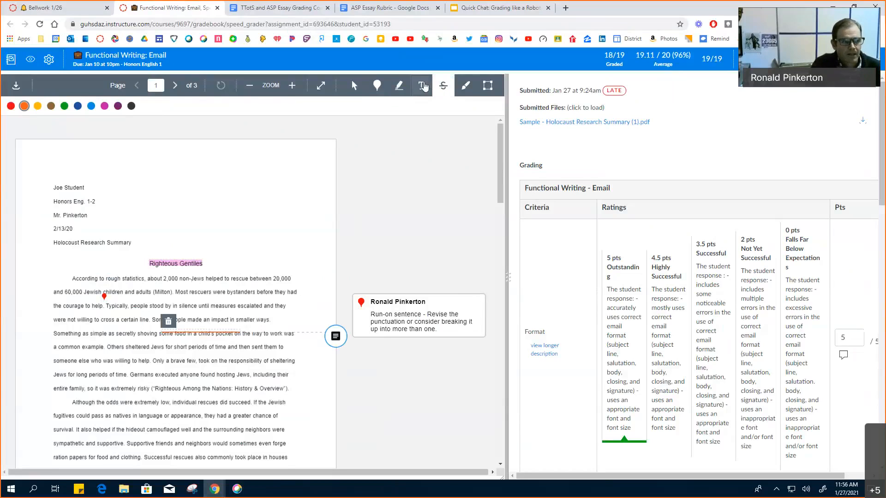
Add a free text annotation reading "Hello" in the blank area above the essay title and color it red
left_click(429, 87)
left_click(211, 212)
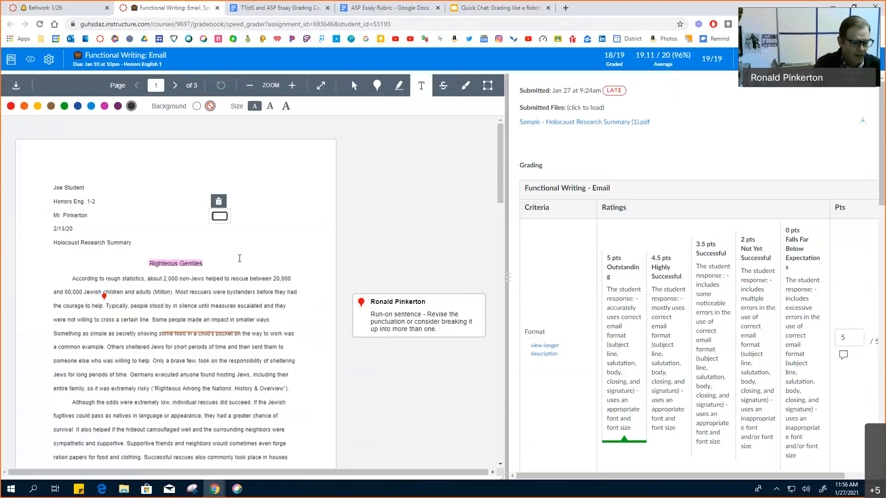
type("Hello")
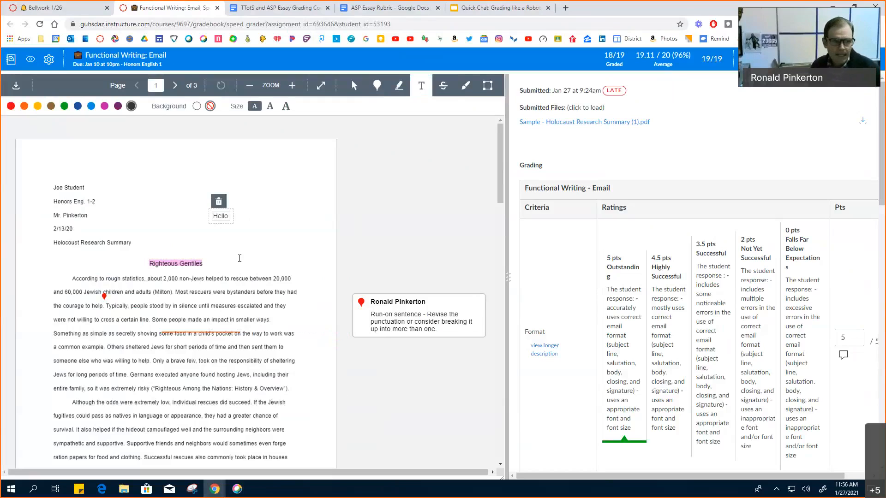
left_click(91, 105)
left_click(11, 106)
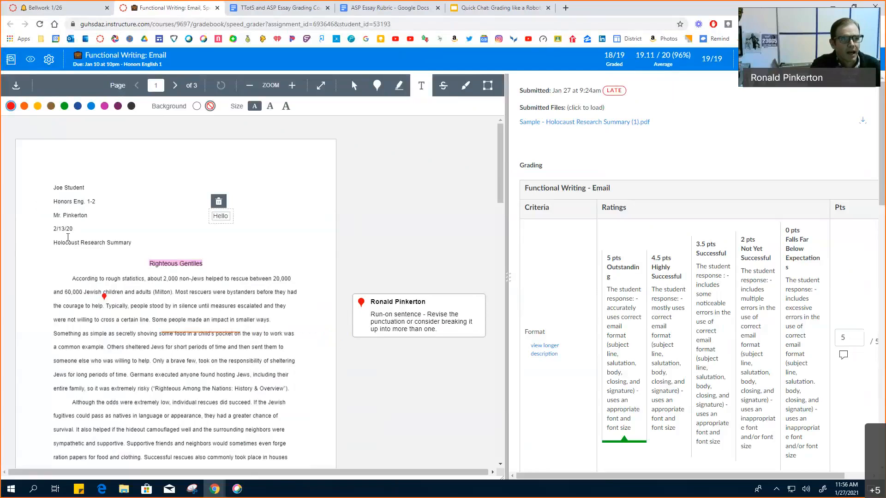
Draw a large freehand "Hi" in red in the blank area above the "Hello" text
left_click(466, 87)
left_click_drag(139, 170, 160, 214)
mouse_move(170, 161)
left_mouse_down()
mouse_move(194, 199)
mouse_move(184, 184)
mouse_move(216, 191)
left_mouse_up()
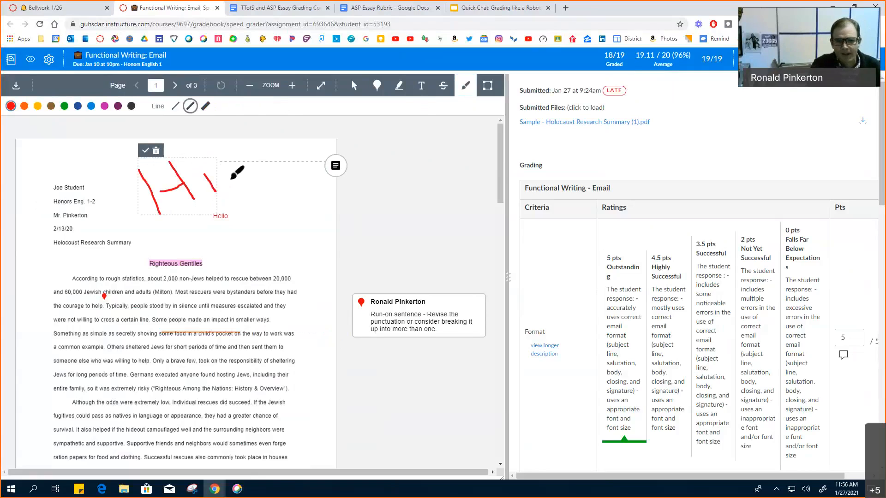
left_click_drag(190, 157, 188, 160)
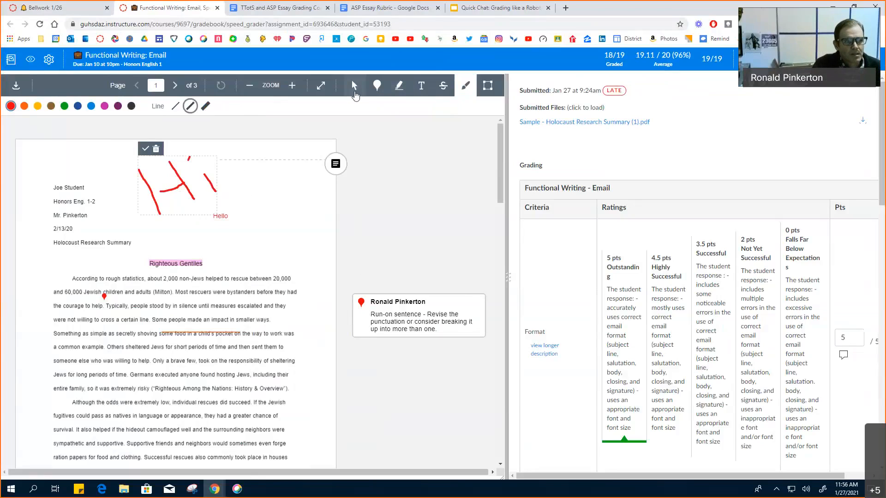
Draw a red box annotation over the middle of the first paragraph's opening lines and delete it
left_click(488, 85)
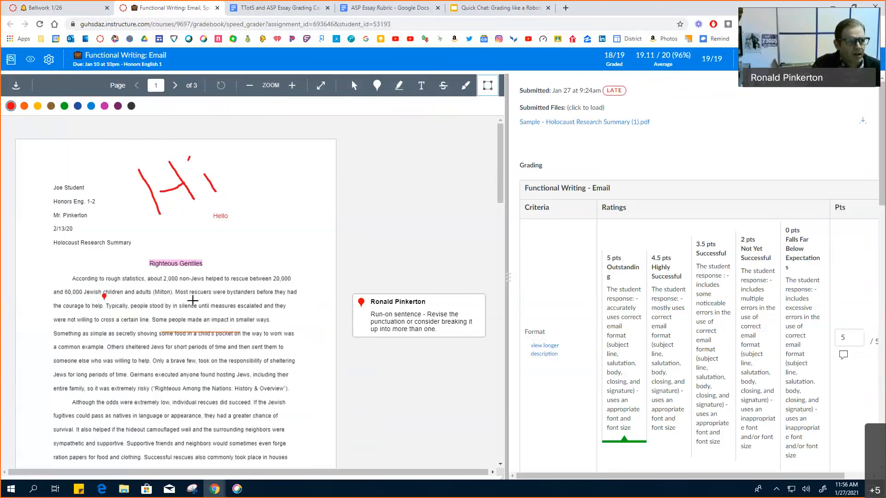
left_click_drag(109, 265, 252, 331)
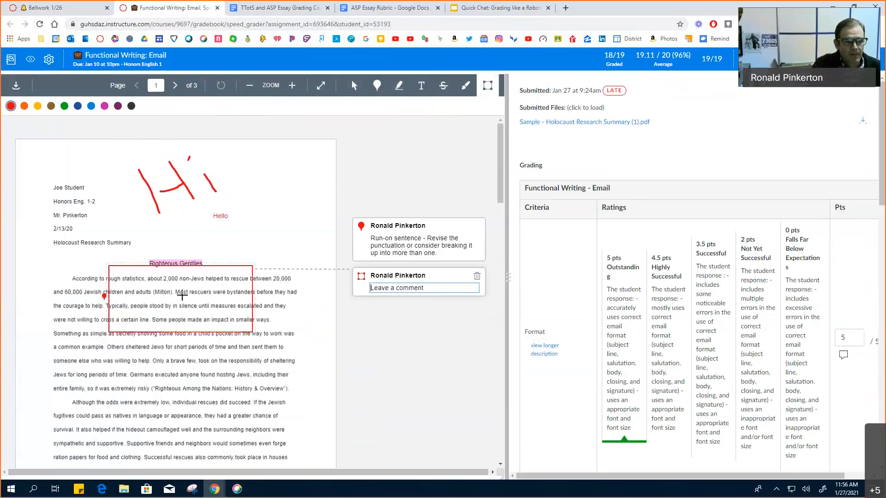
left_click(478, 276)
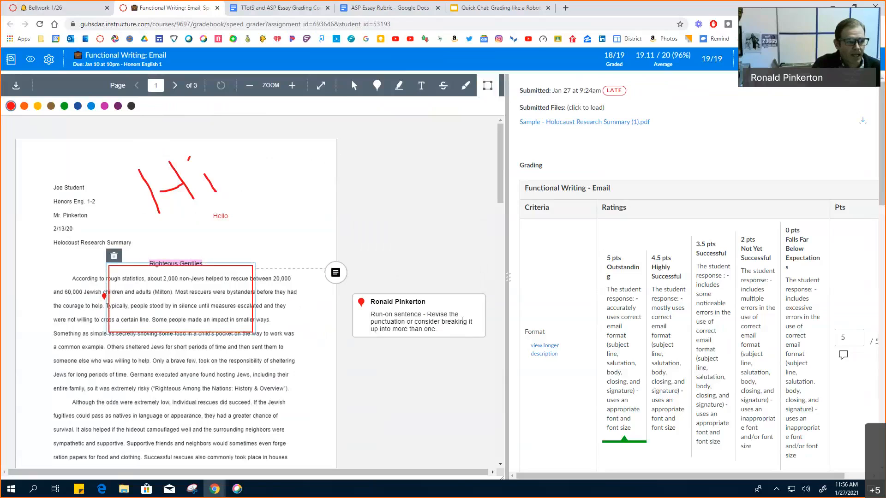
left_click(114, 255)
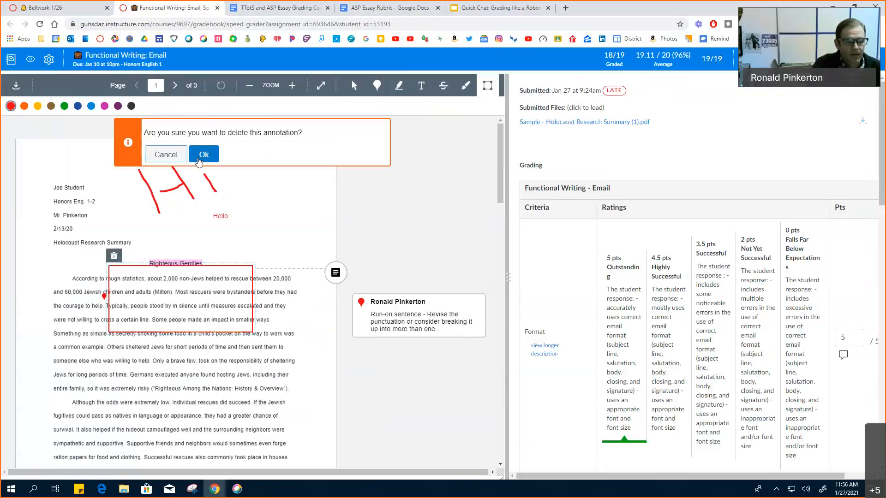
left_click(198, 159)
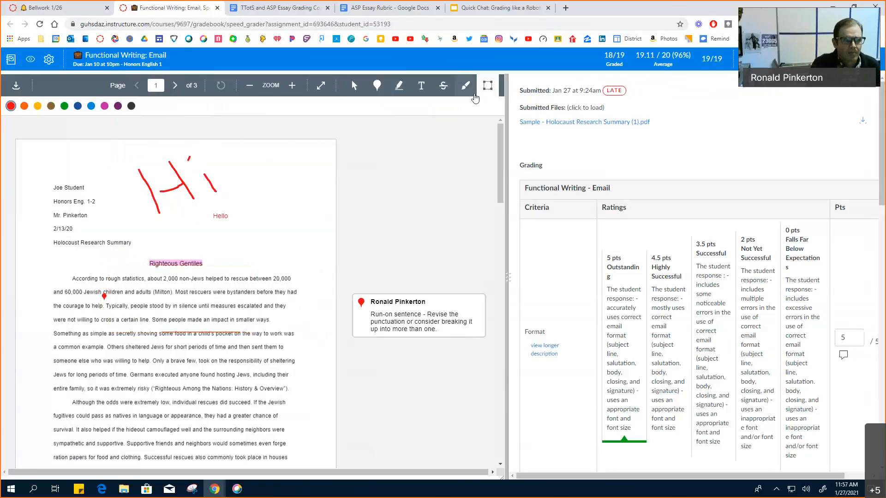
Draw a small red box beside the essay title and another around the whole second paragraph, leaving both without comments
left_click_drag(275, 218, 308, 276)
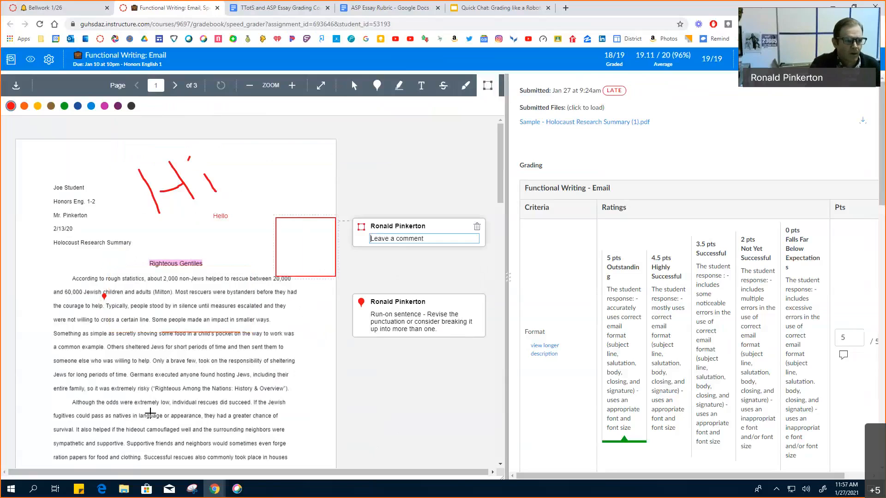
scroll(82, 284, "down", 3)
mouse_move(44, 260)
left_mouse_down()
mouse_move(162, 310)
mouse_move(294, 336)
mouse_move(320, 363)
mouse_move(307, 330)
mouse_move(312, 340)
left_mouse_up()
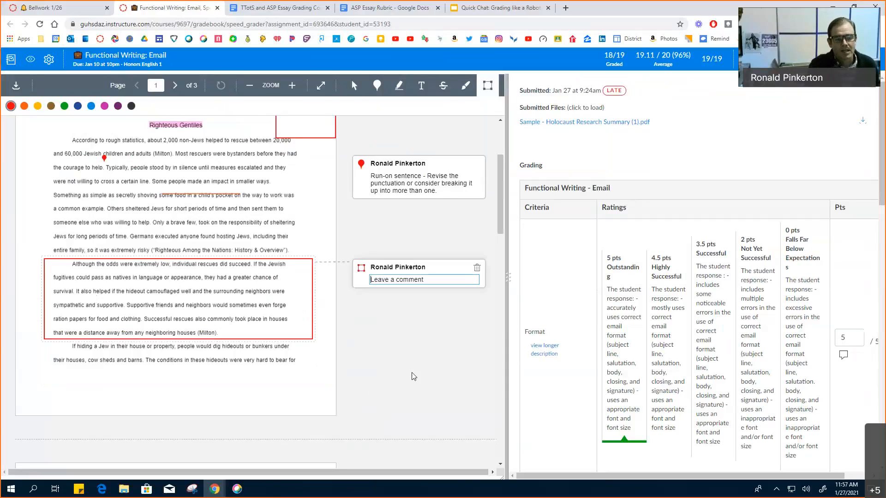
left_click(544, 332)
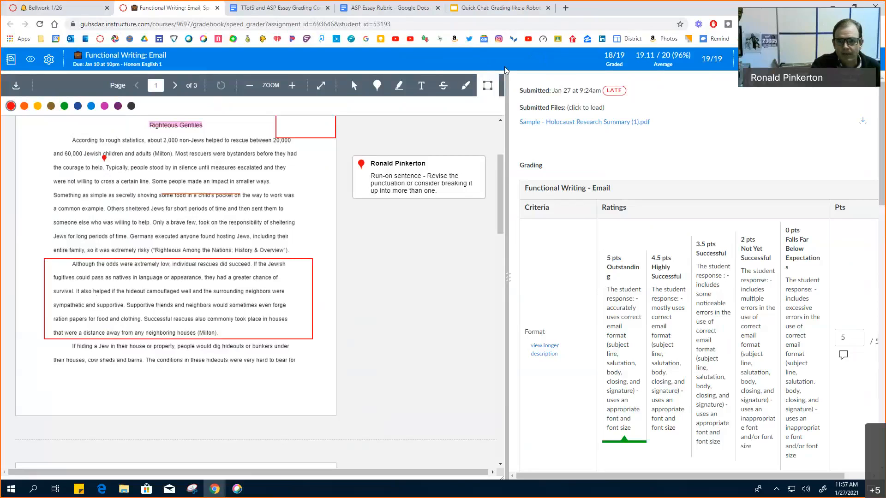
Switch to the Quick Chat: Grading like a Robot slides, present from the Canned Comments slide, and advance to slide 14
left_click(526, 7)
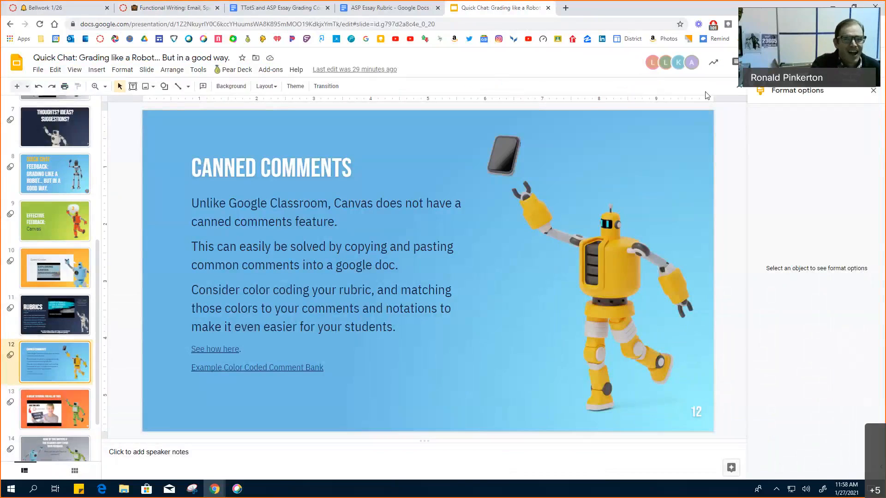
left_click(772, 62)
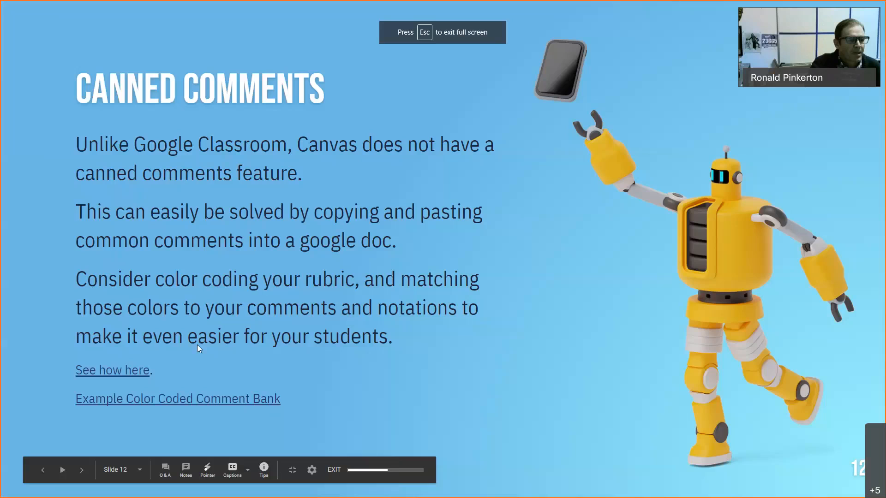
left_click(447, 374)
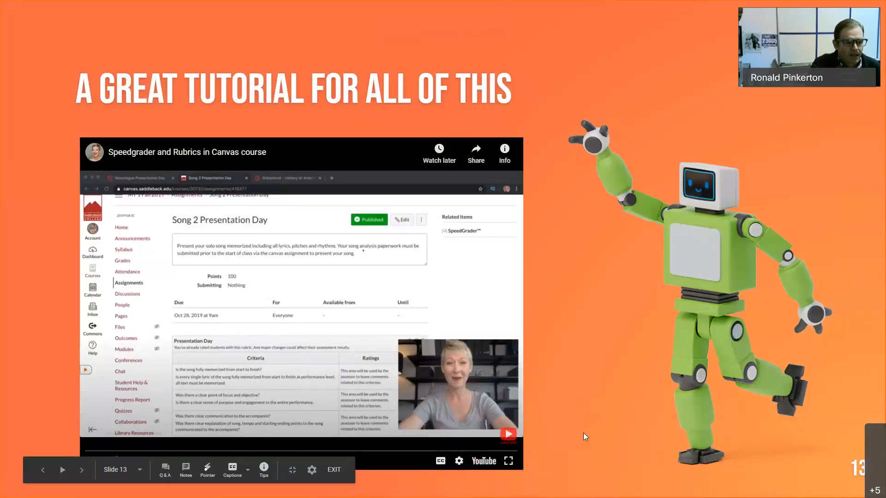
left_click(537, 390)
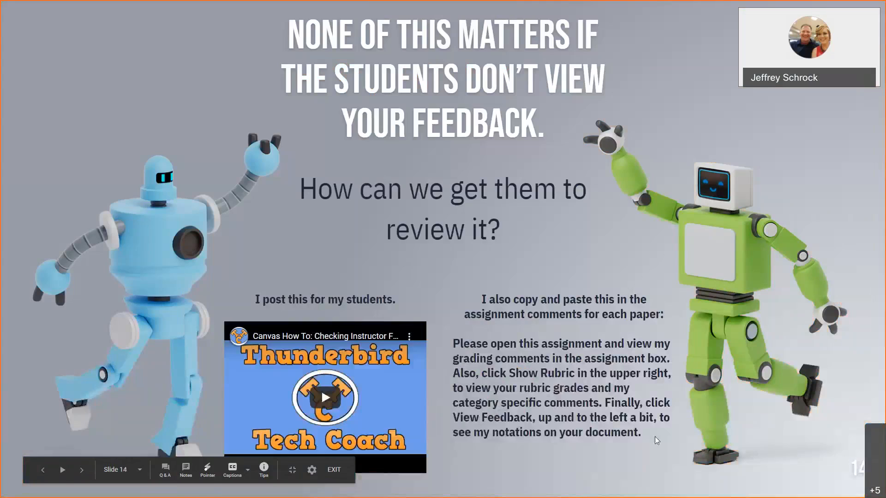